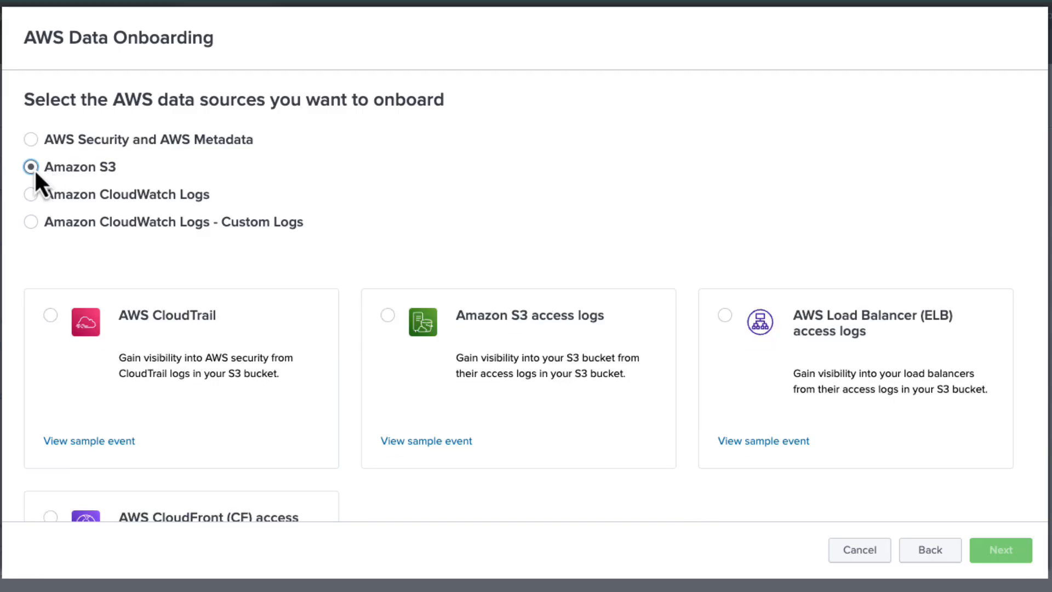
Step: Choose AWS CloudTrail as the Amazon S3 data source to onboard and continue to the prerequisites
click(49, 315)
scroll(268, 419, down, 7)
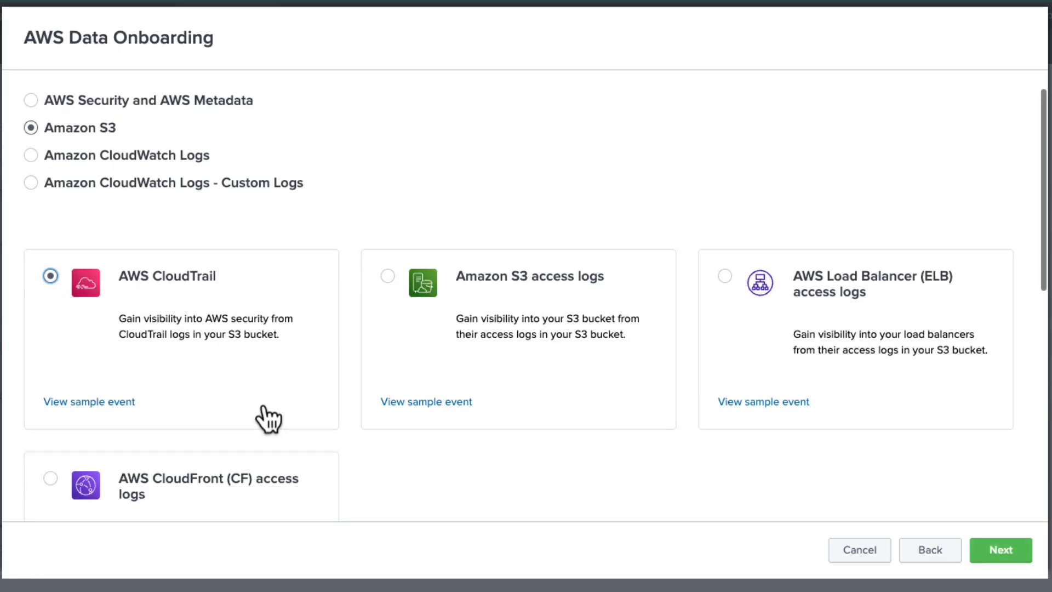
click(997, 550)
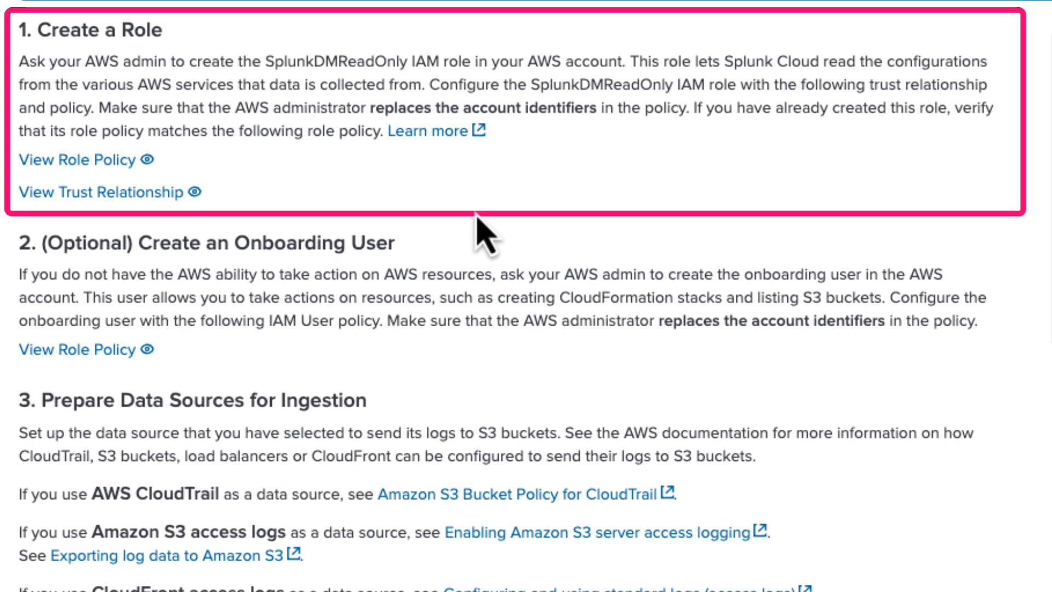
Step: Copy the role policy from the Create a Role prerequisite into the empty Untitled-1 file in Visual Studio Code
scroll(482, 235, down, 5)
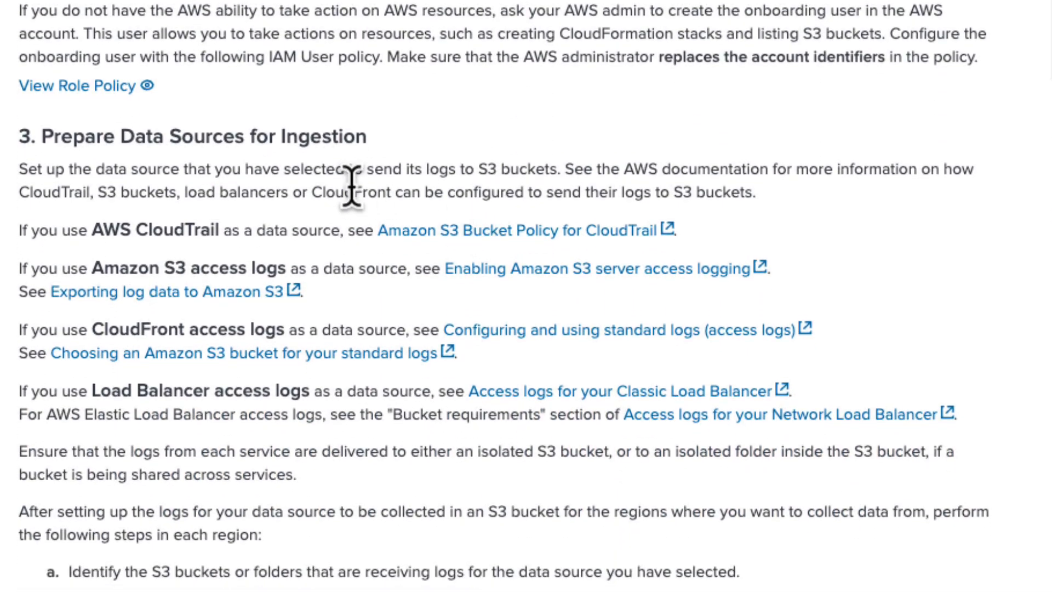
double_click(181, 230)
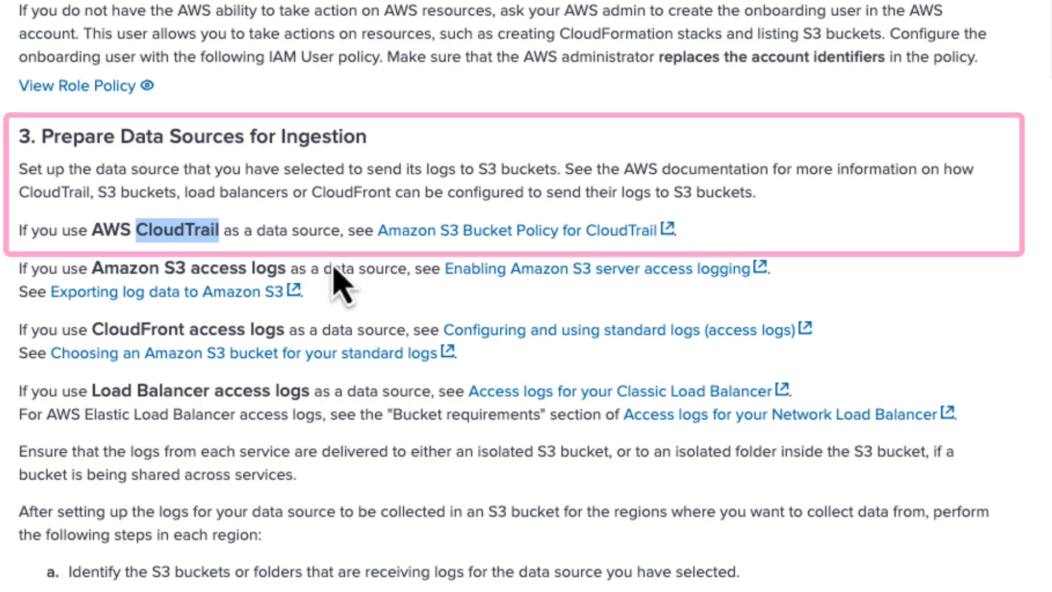
scroll(340, 281, down, 3)
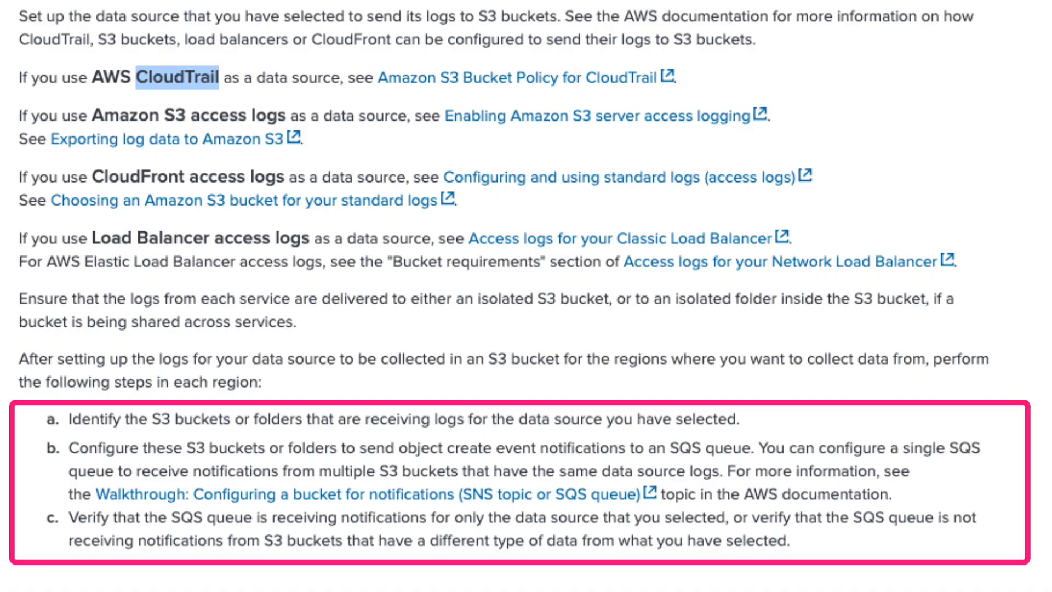
scroll(298, 237, up, 8)
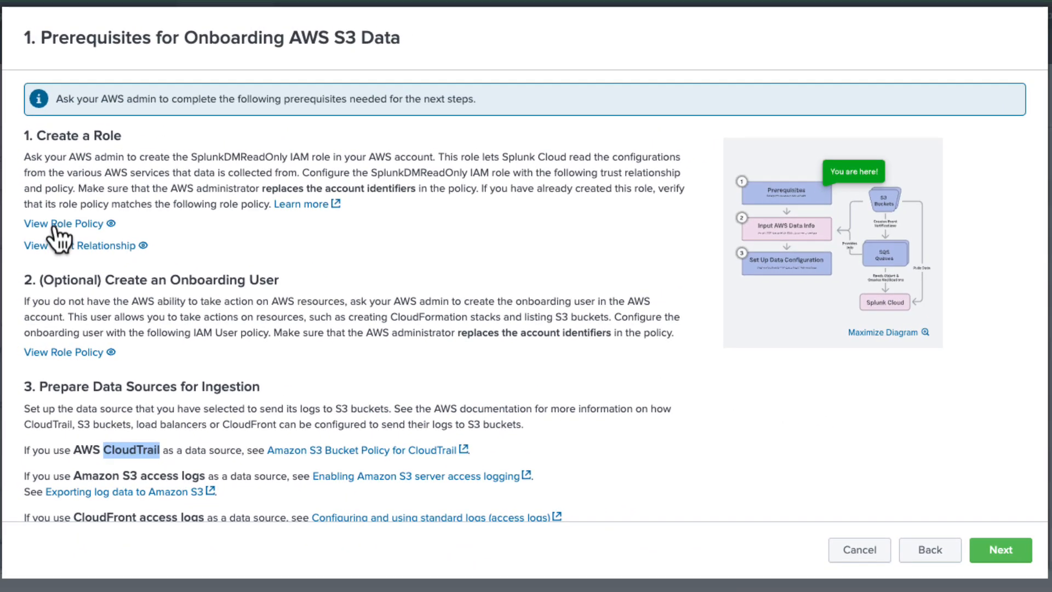
click(55, 225)
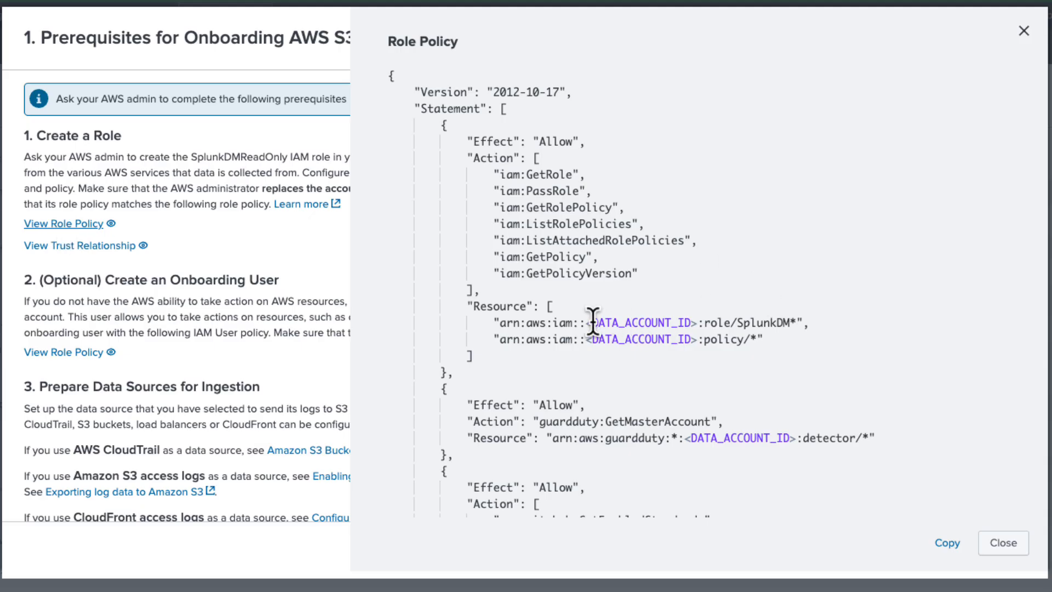
drag(585, 324, 697, 321)
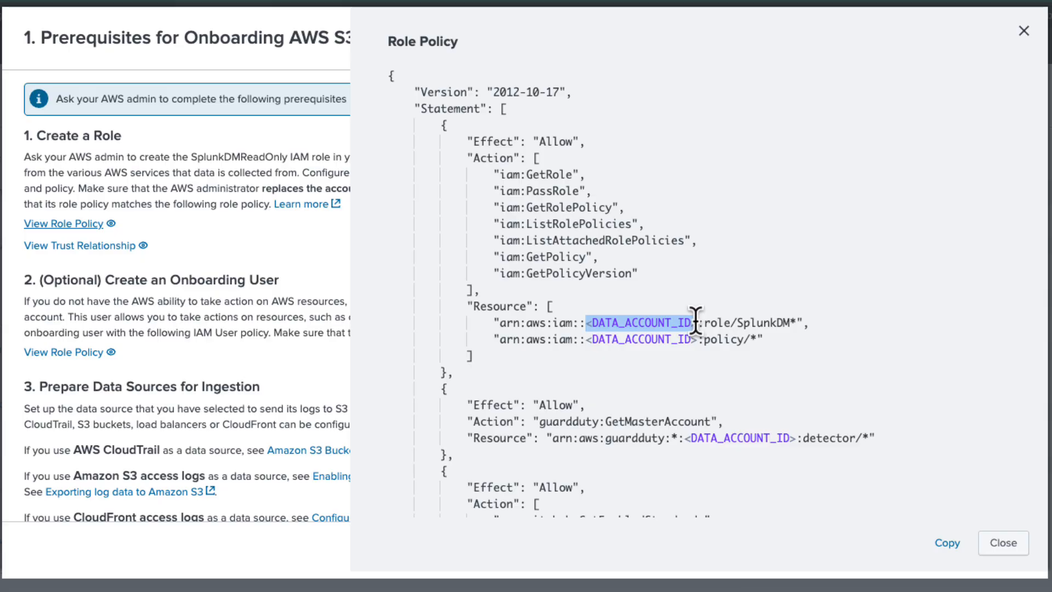
click(942, 544)
key(ctrl+Right)
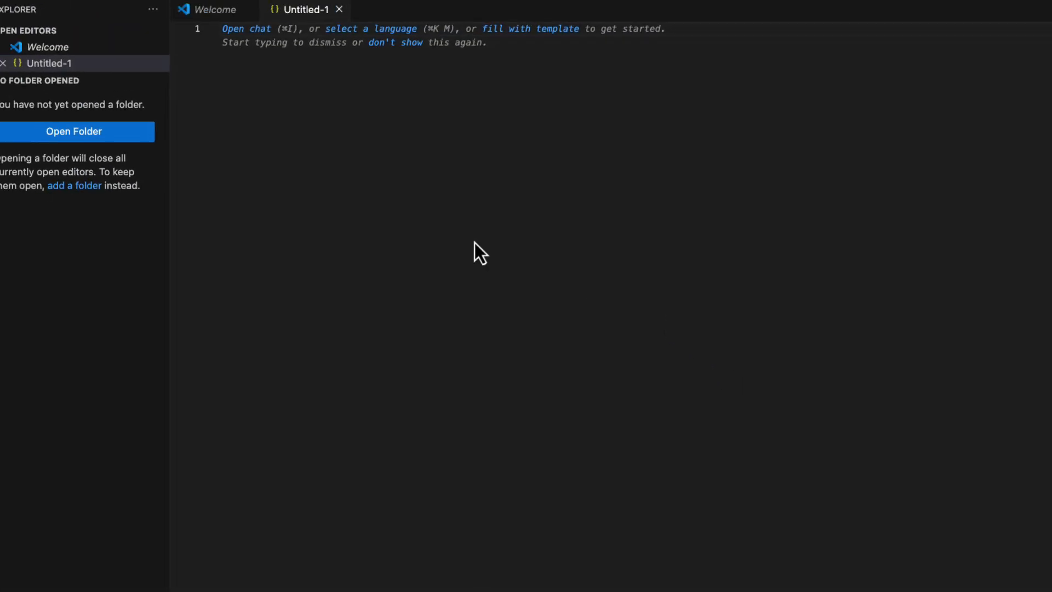
key(super+v)
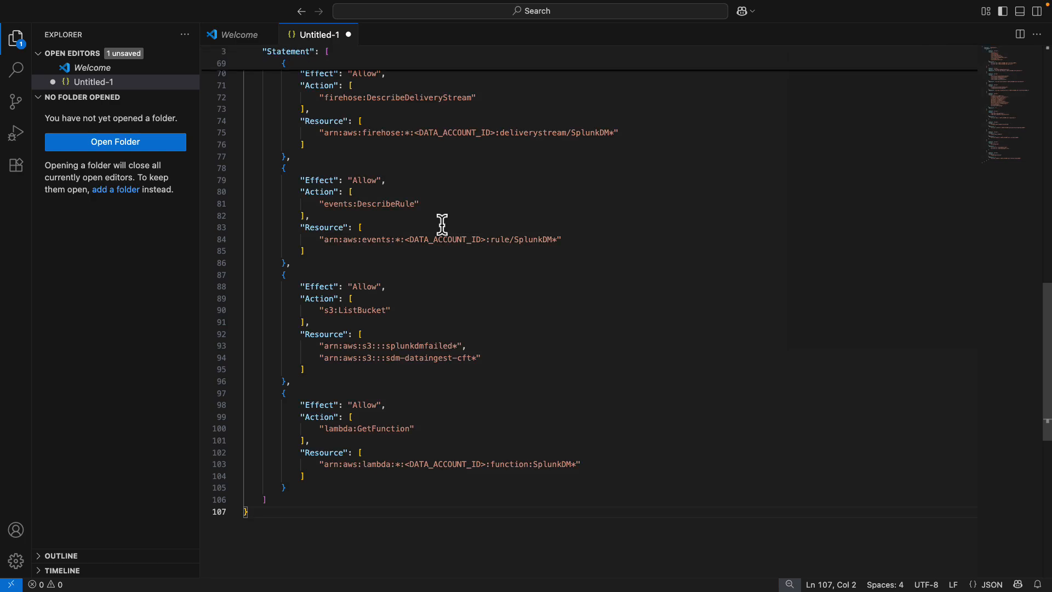
Step: Set up a find and replace for the <DATA_ACCOUNT_ID> placeholder in the pasted policy
scroll(442, 226, up, 15)
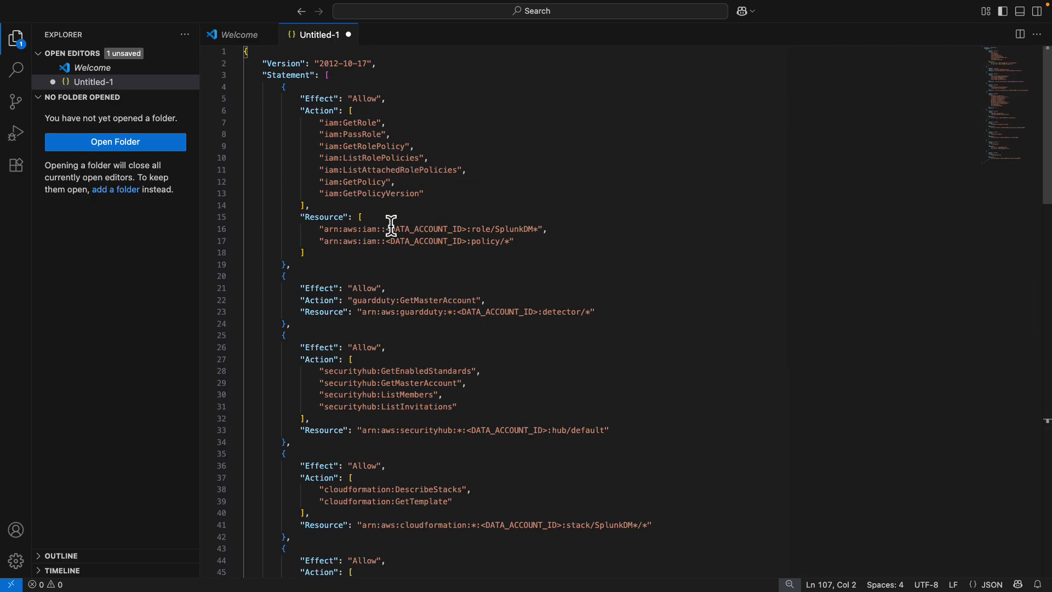
drag(387, 230, 466, 226)
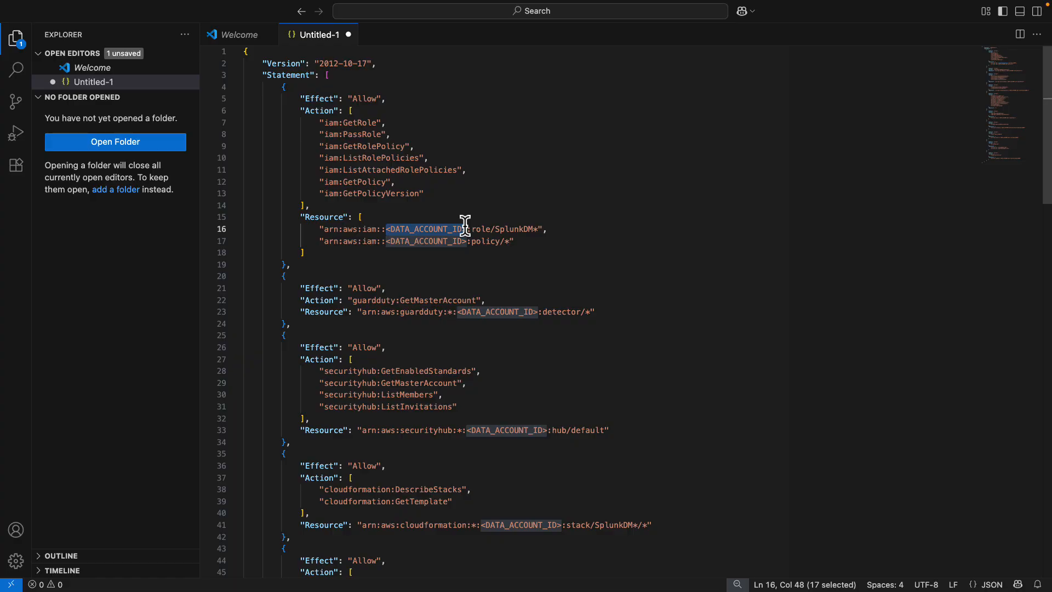
key(super+f)
click(702, 67)
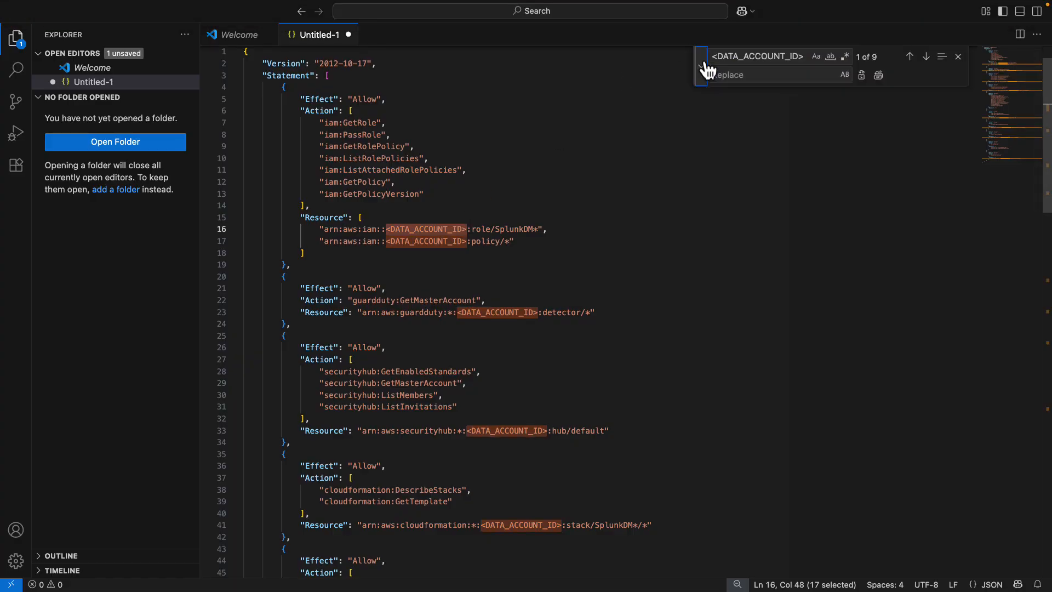
Step: Copy the AWS account ID from the account details in the AWS console in the browser
key(ctrl+Left)
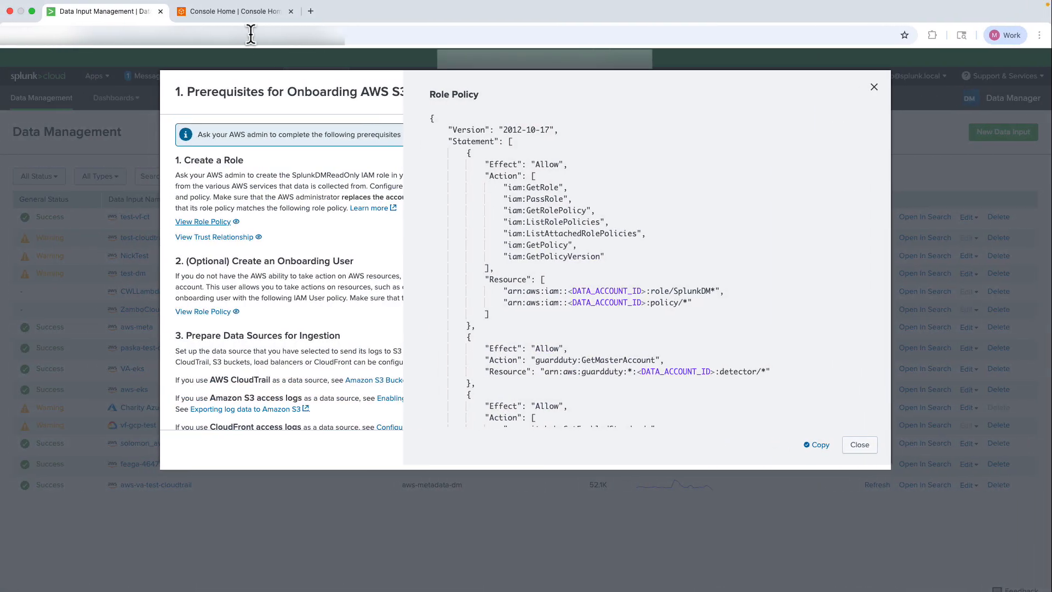
click(239, 15)
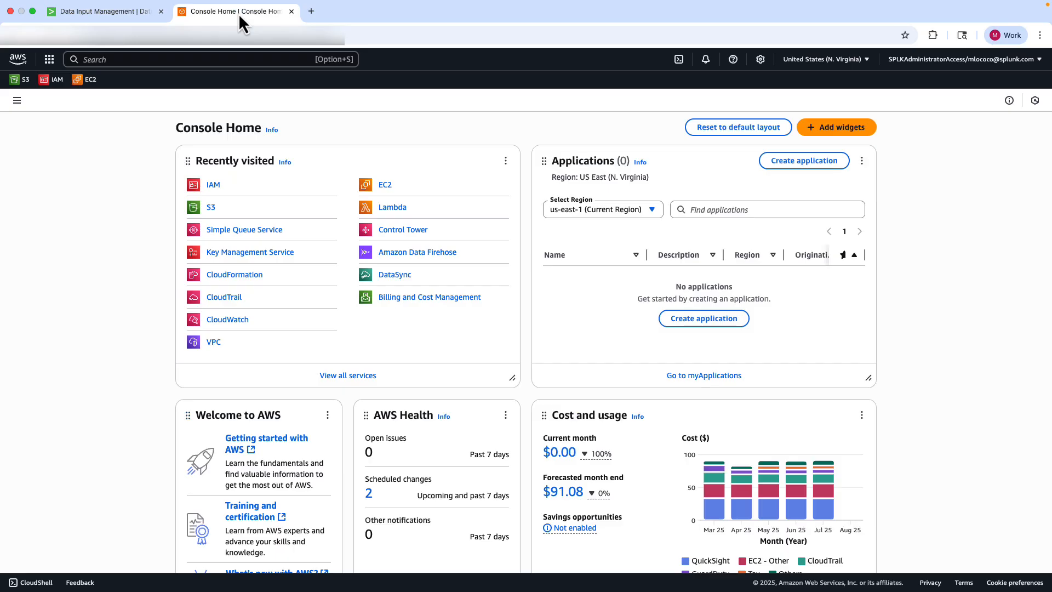
click(925, 60)
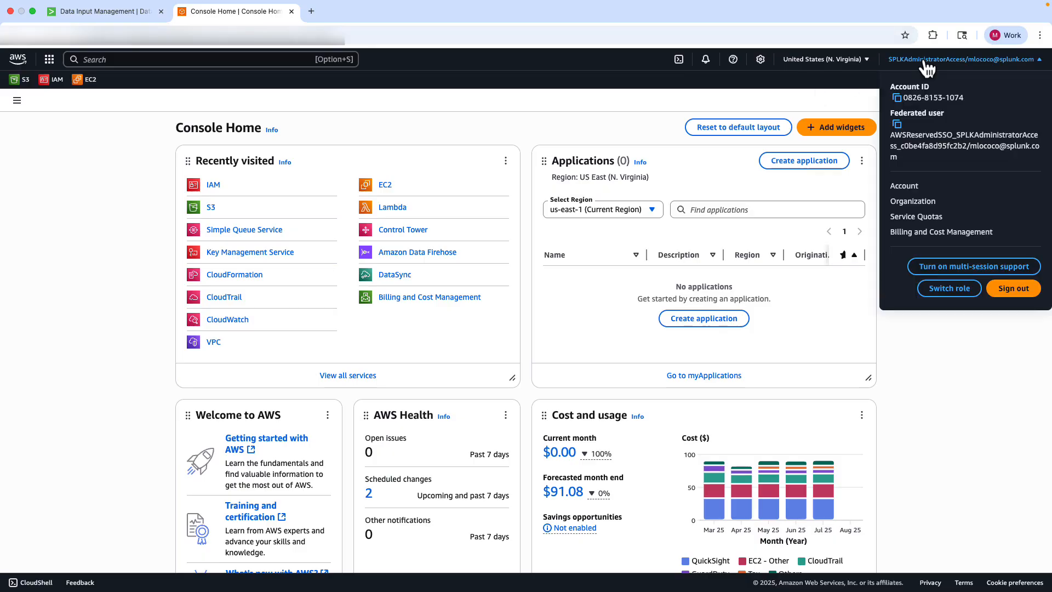
click(898, 98)
Step: Replace all <DATA_ACCOUNT_ID> placeholders in the Visual Studio Code policy with the copied account ID
key(ctrl+Right)
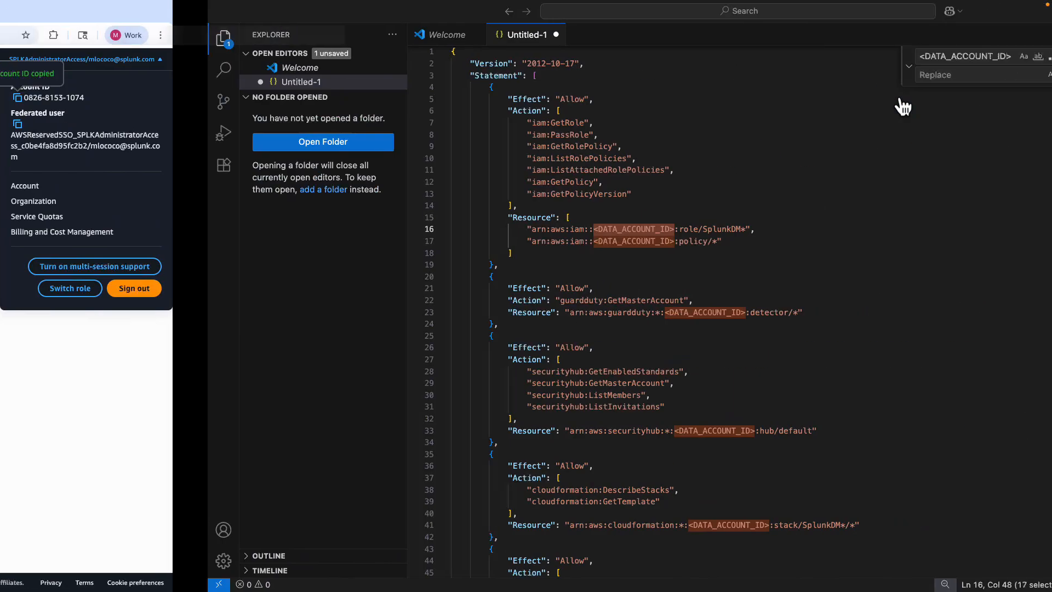
click(745, 75)
key(super+v)
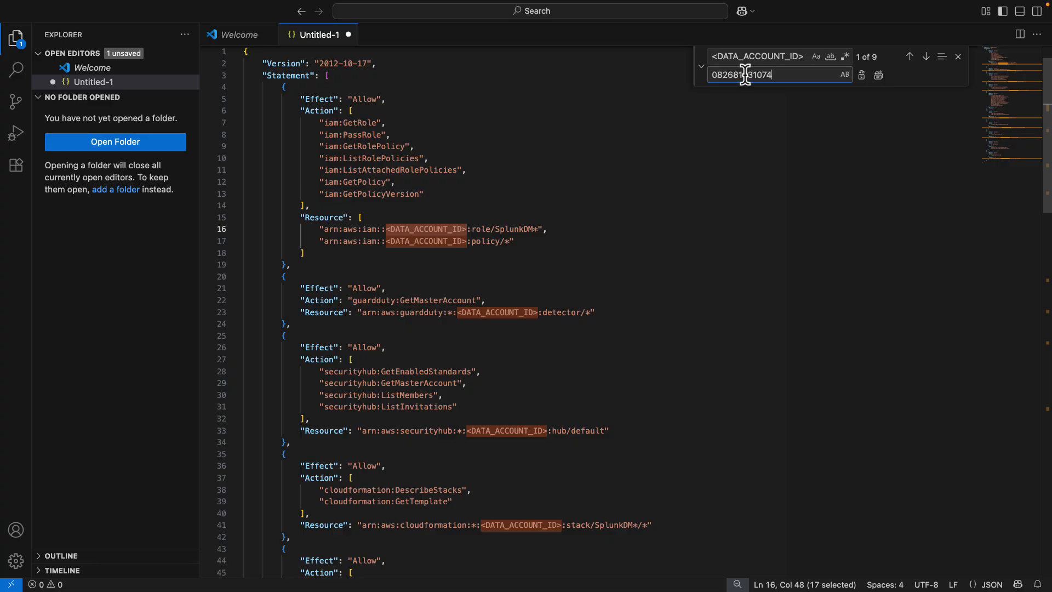
click(880, 76)
click(513, 216)
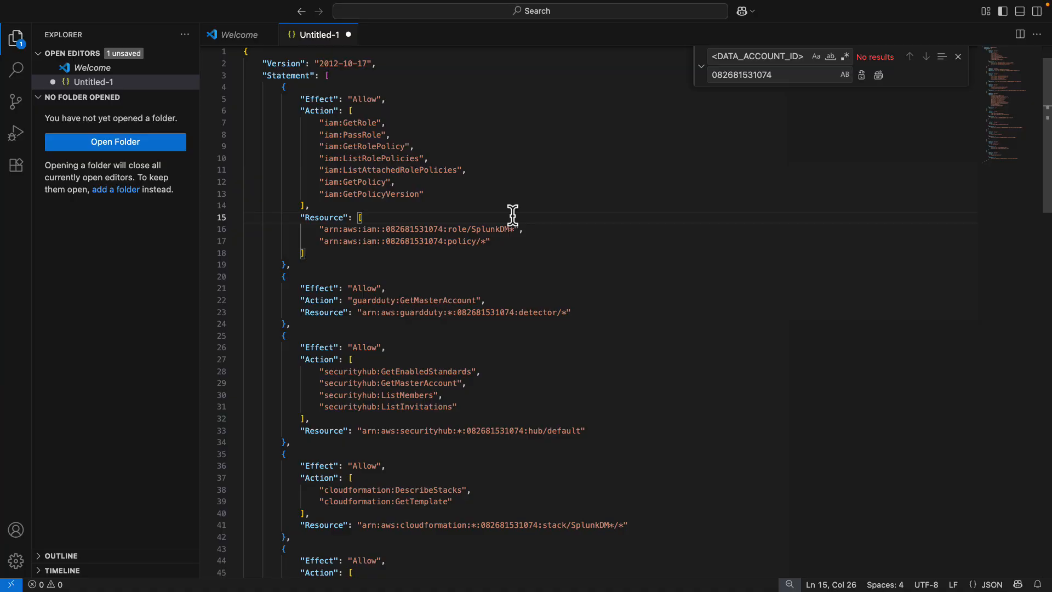
Step: Copy the whole edited policy and start a new IAM policy in the AWS console using the JSON editor
key(super+a)
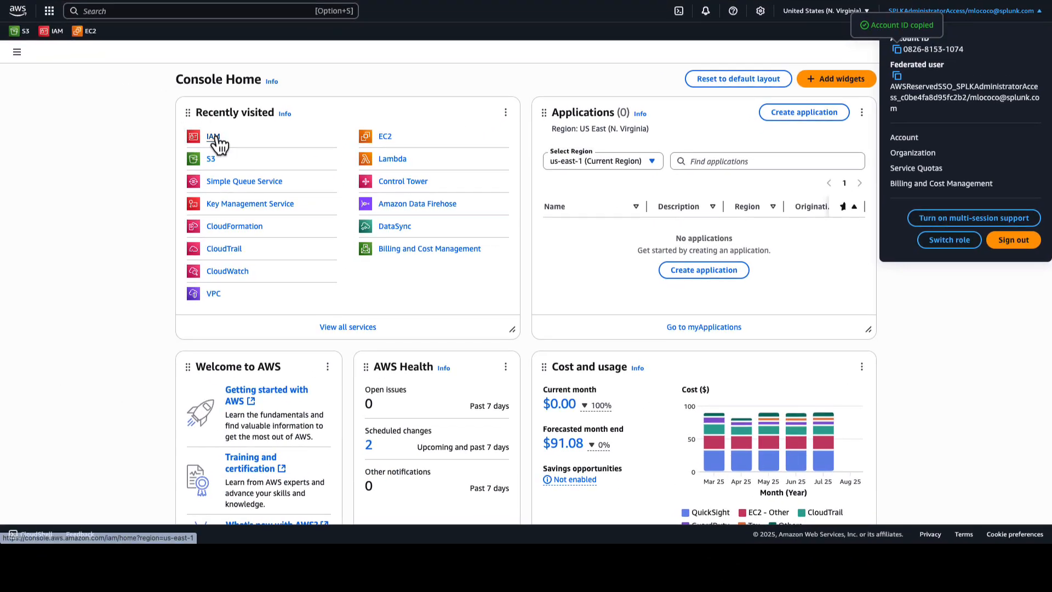
click(215, 137)
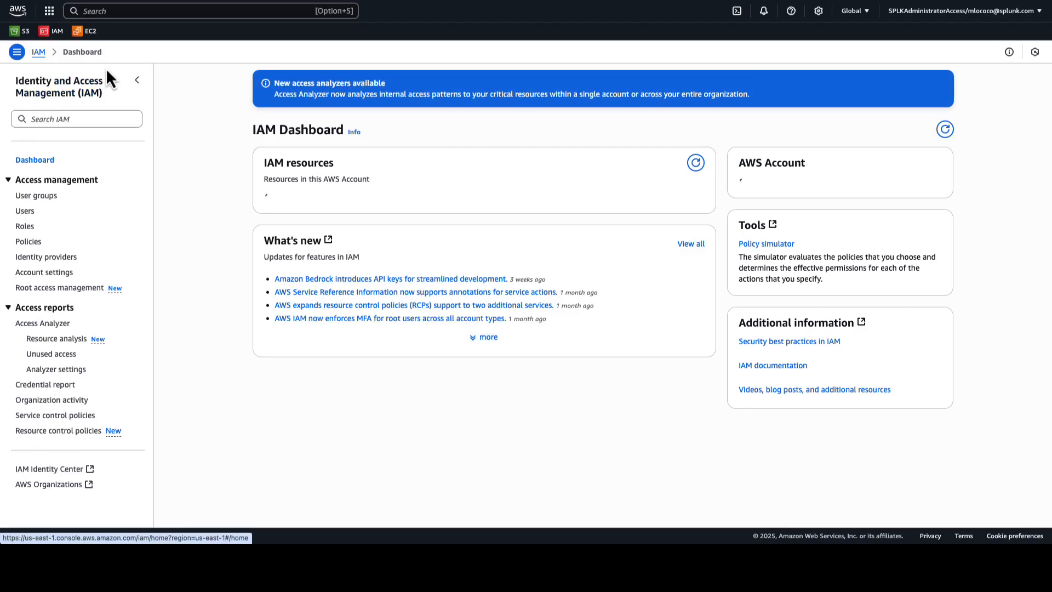
click(29, 242)
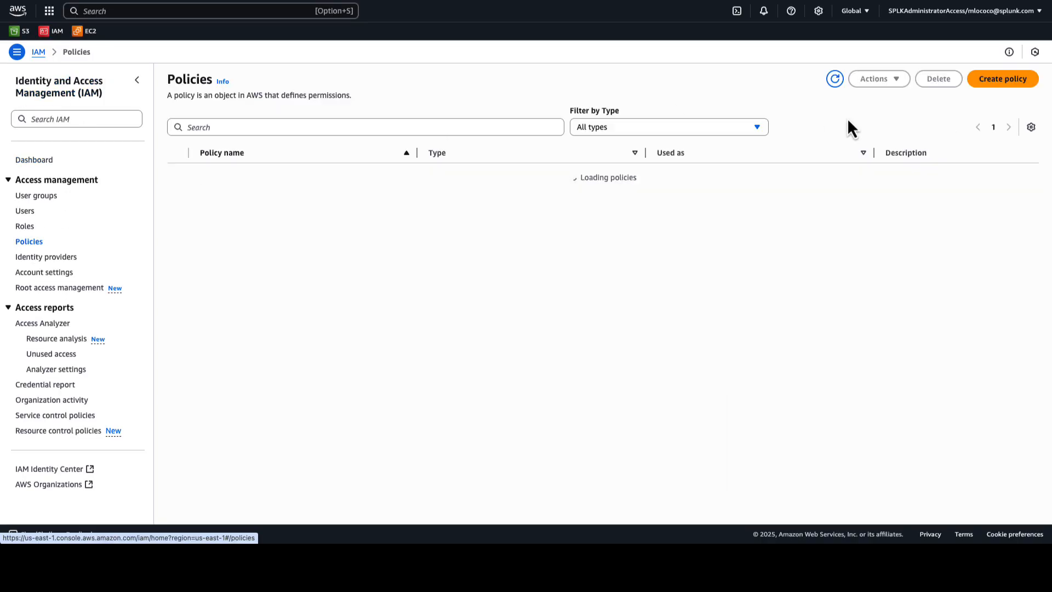
click(995, 82)
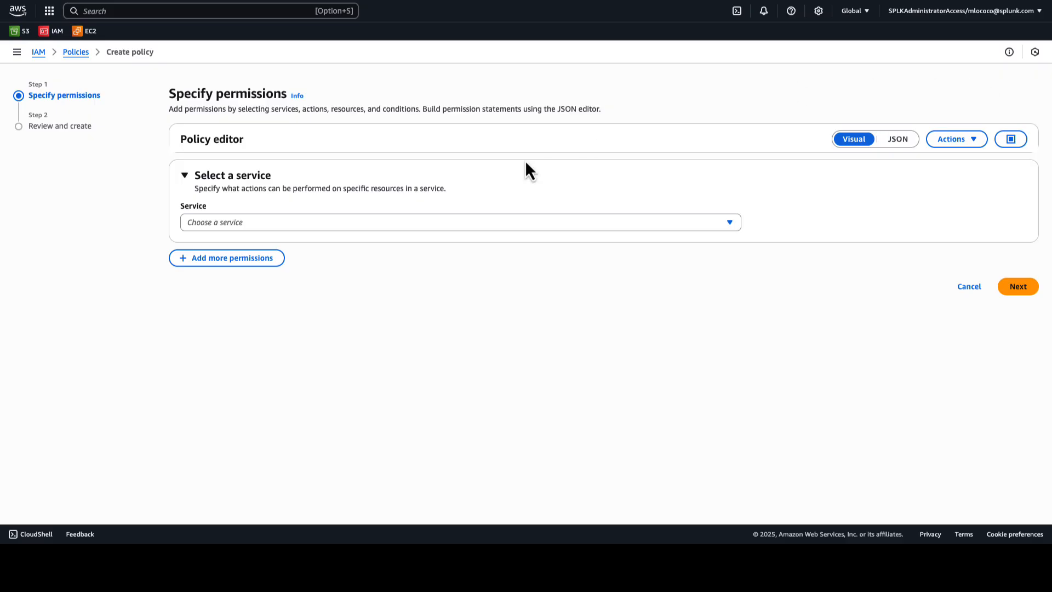
click(896, 140)
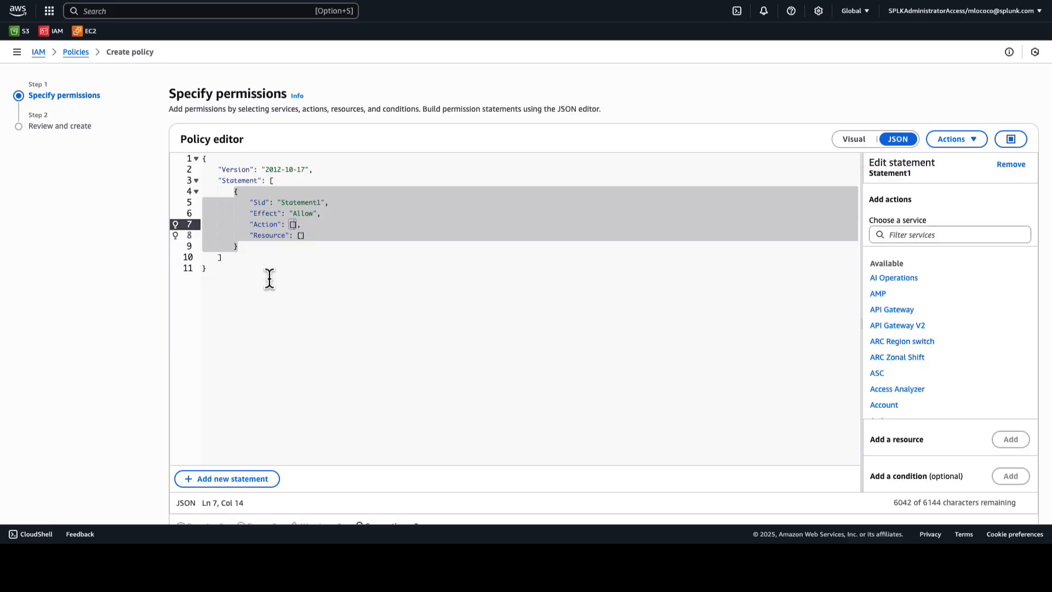
Step: Replace the default policy JSON with the copied role policy and continue to the review page
click(230, 279)
drag(209, 268, 185, 164)
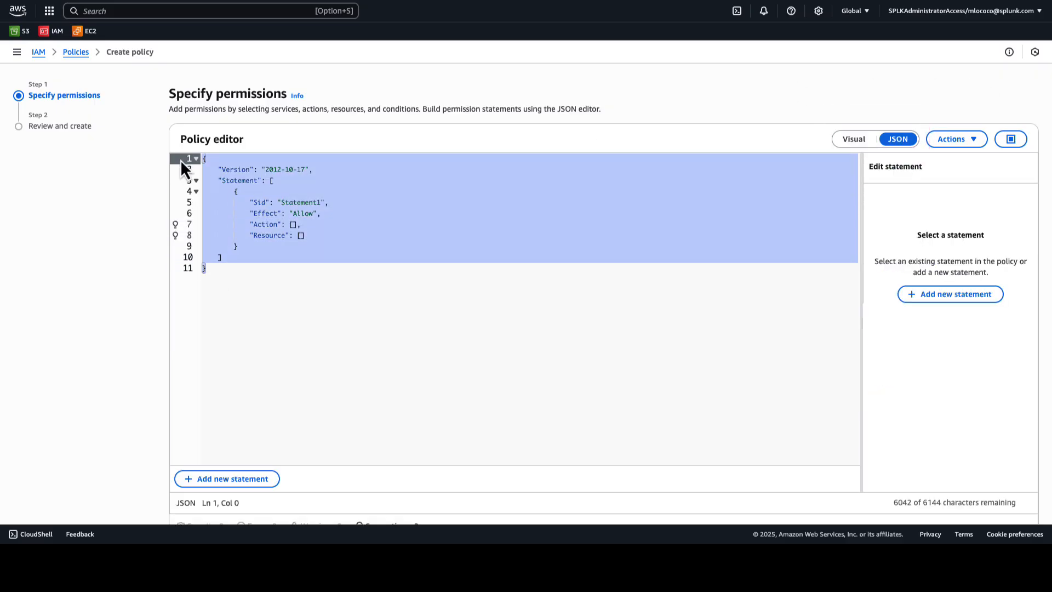
key(super+v)
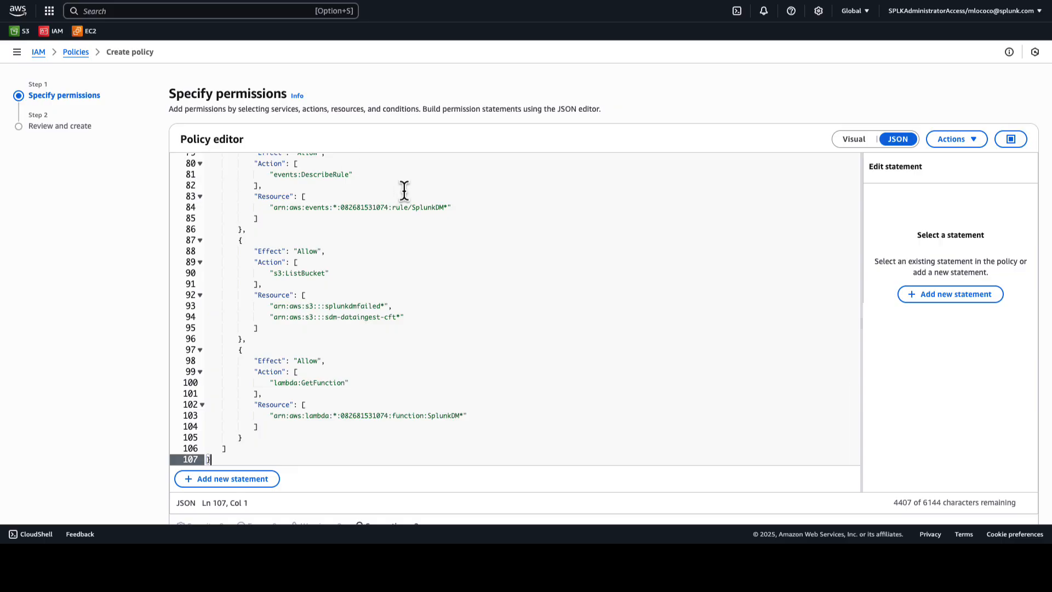
scroll(496, 261, down, 3)
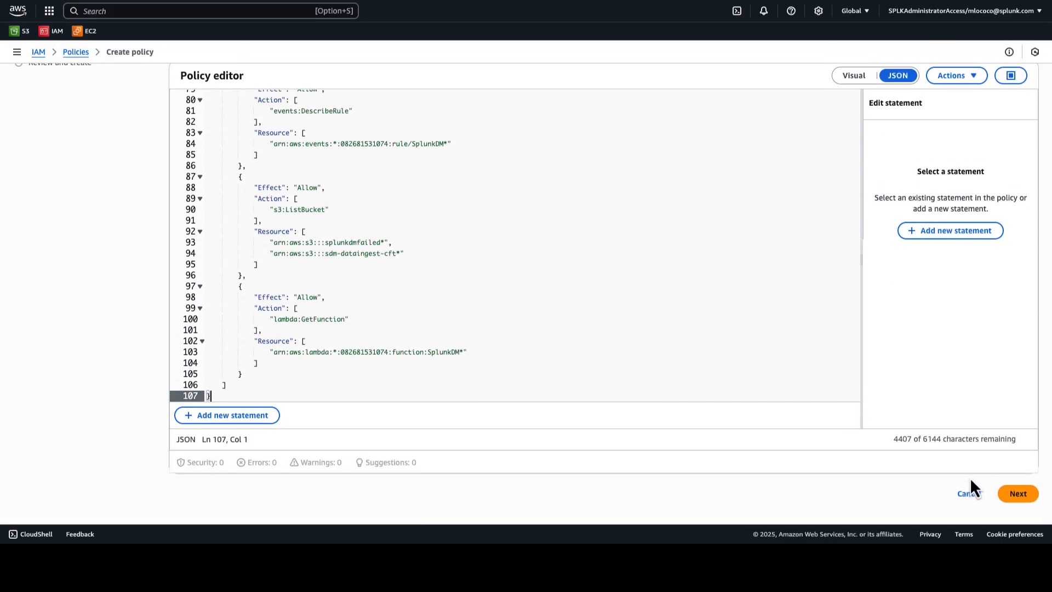
click(1019, 498)
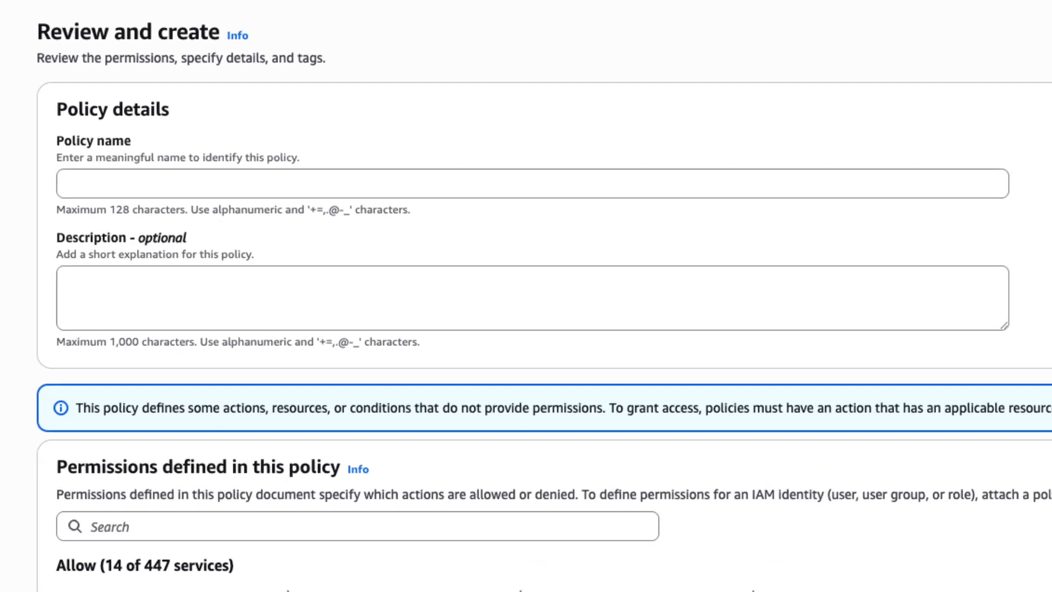
Step: Create the policy with SplunkDMReadOnly as both its name and description
click(97, 184)
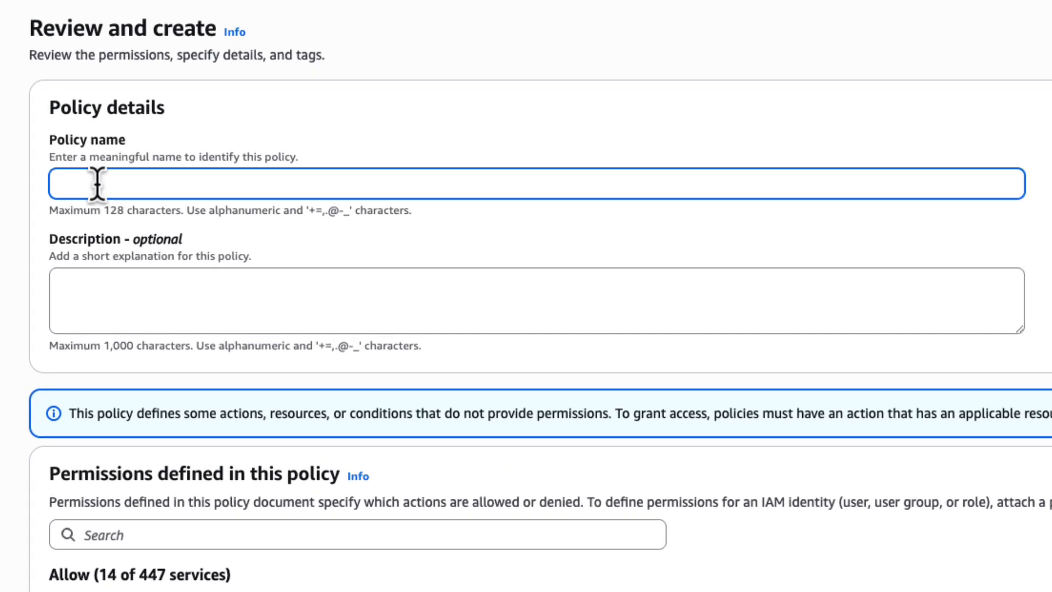
text(SplunkDMReadOnly)
click(102, 285)
text(SplunkDMReadOnly)
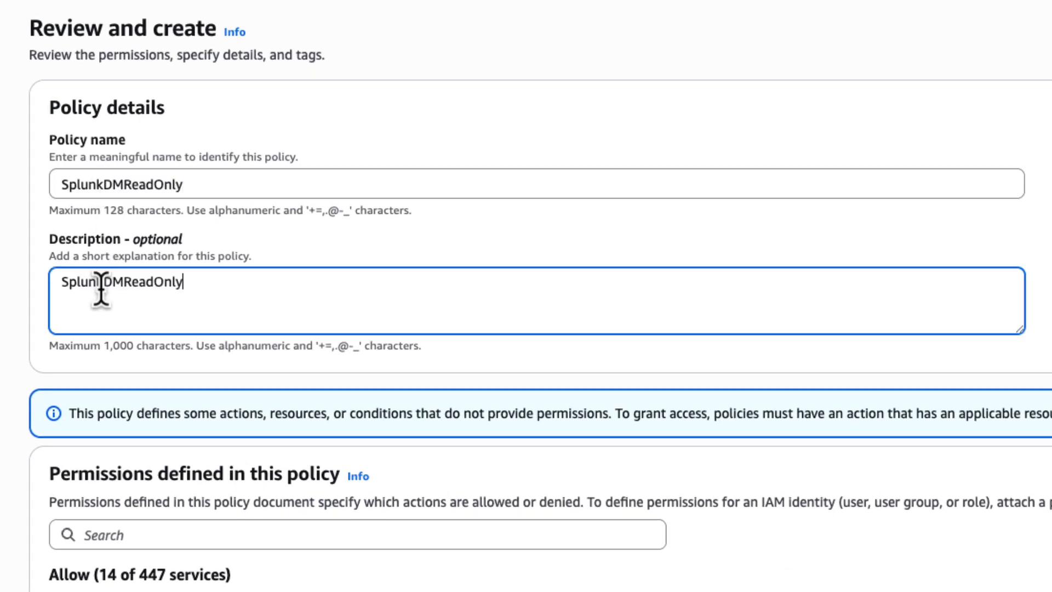
scroll(648, 321, down, 10)
click(1001, 496)
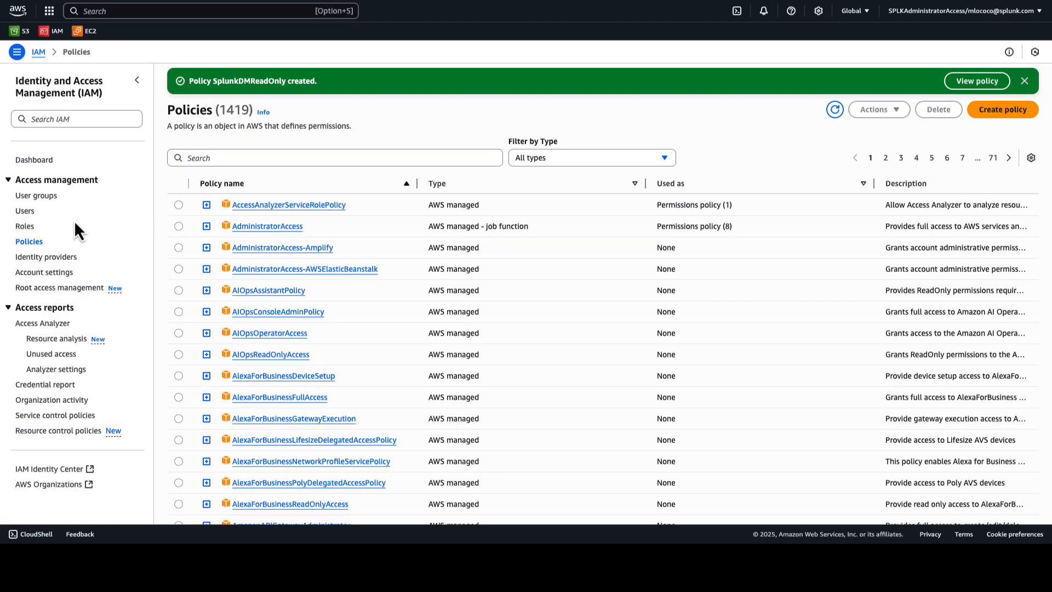
Step: Start a new IAM role with Custom trust policy as the trusted entity type
click(24, 228)
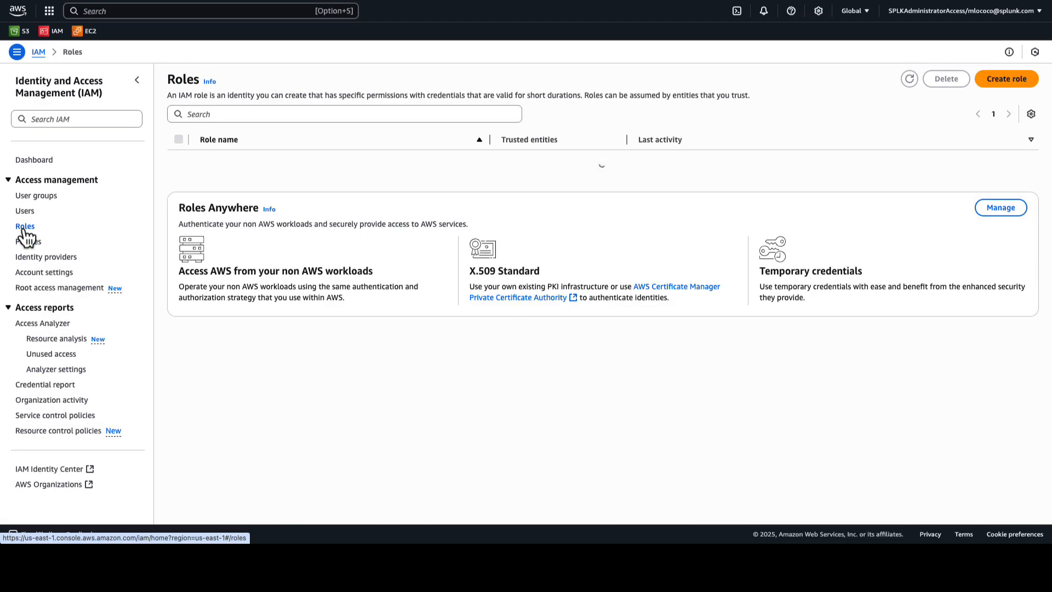
click(1007, 82)
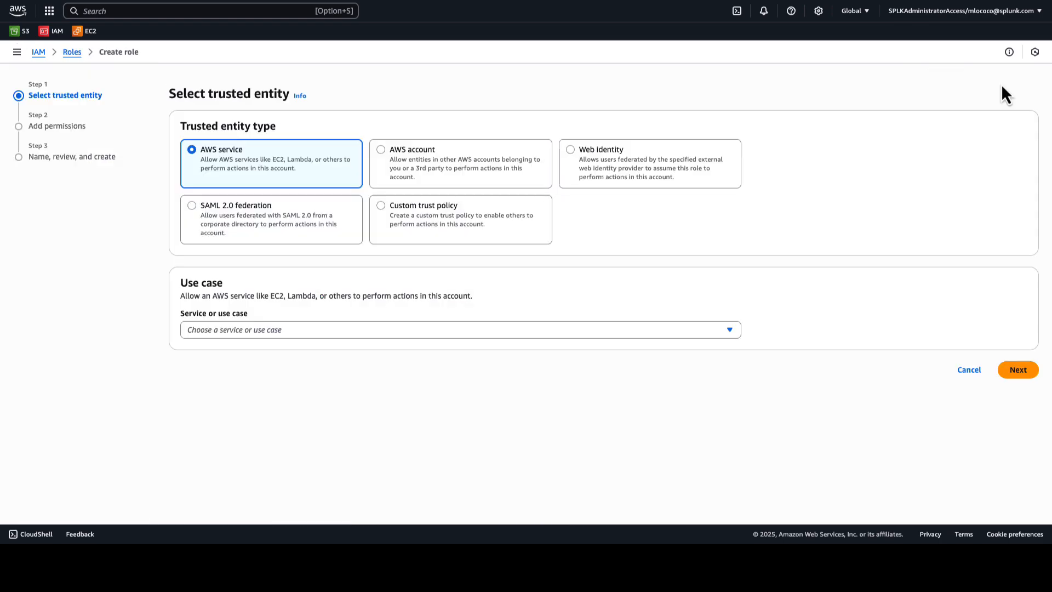
click(422, 241)
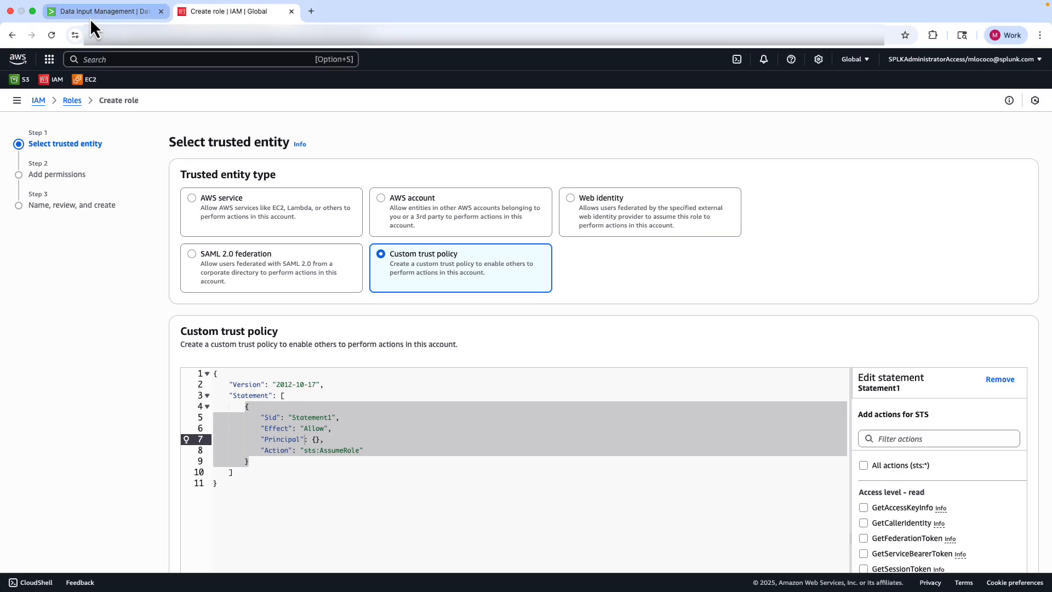
Step: Switch to Splunk Data Manager and copy the Trust Relationship JSON for the role from the onboarding prerequisites
click(94, 12)
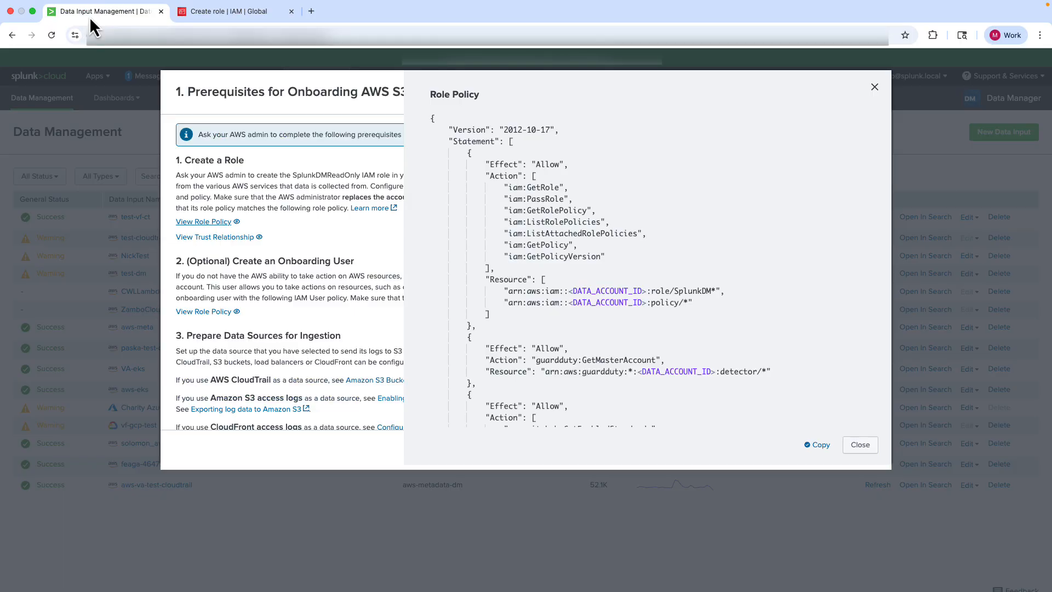
click(205, 239)
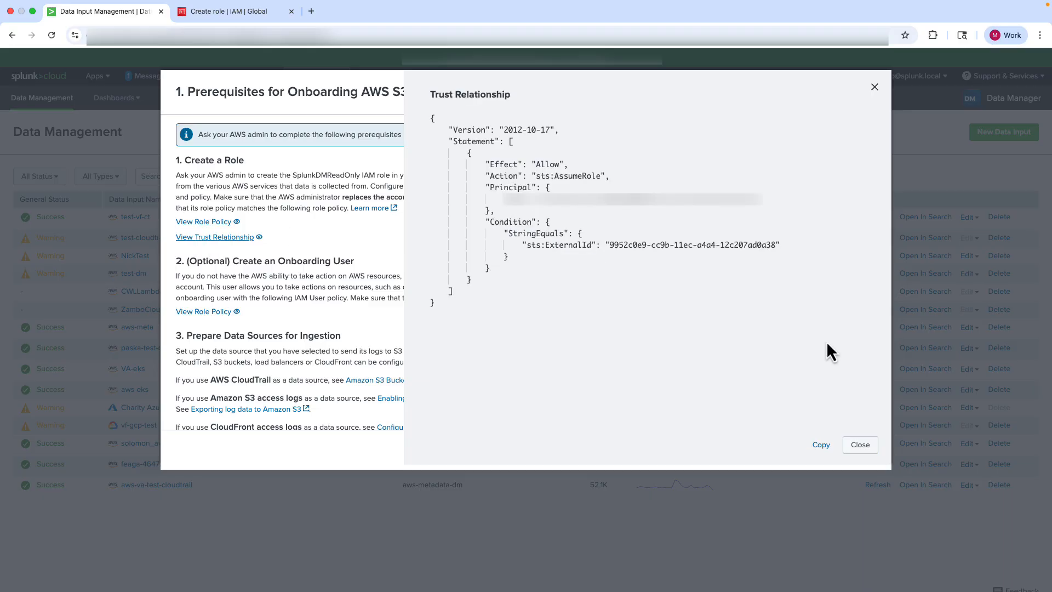
click(824, 446)
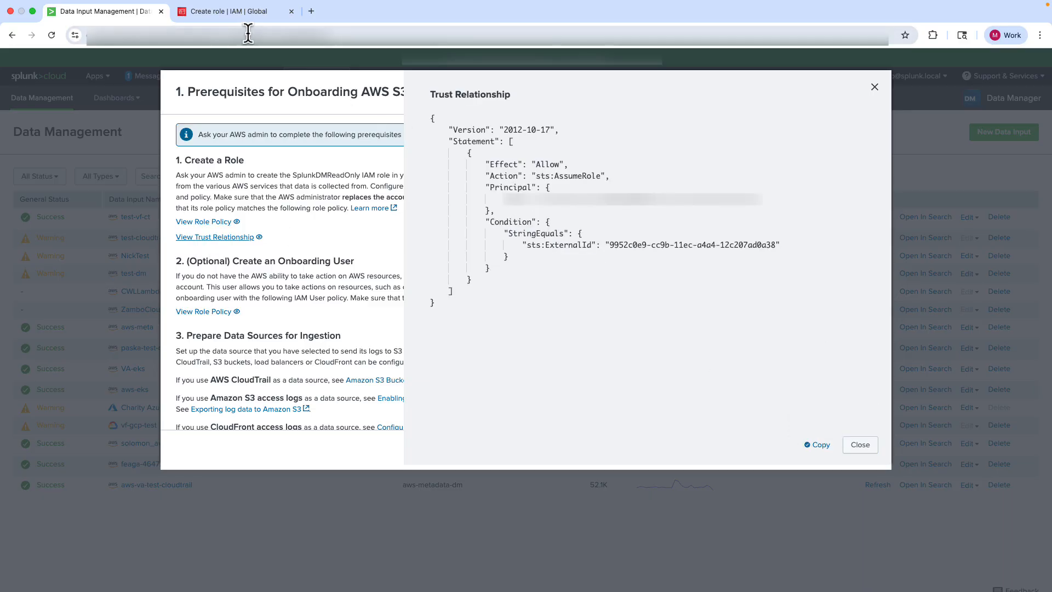
Step: Switch back to the AWS console, replace the custom trust policy with the copied trust relationship JSON, and continue to adding permissions
click(235, 16)
click(229, 474)
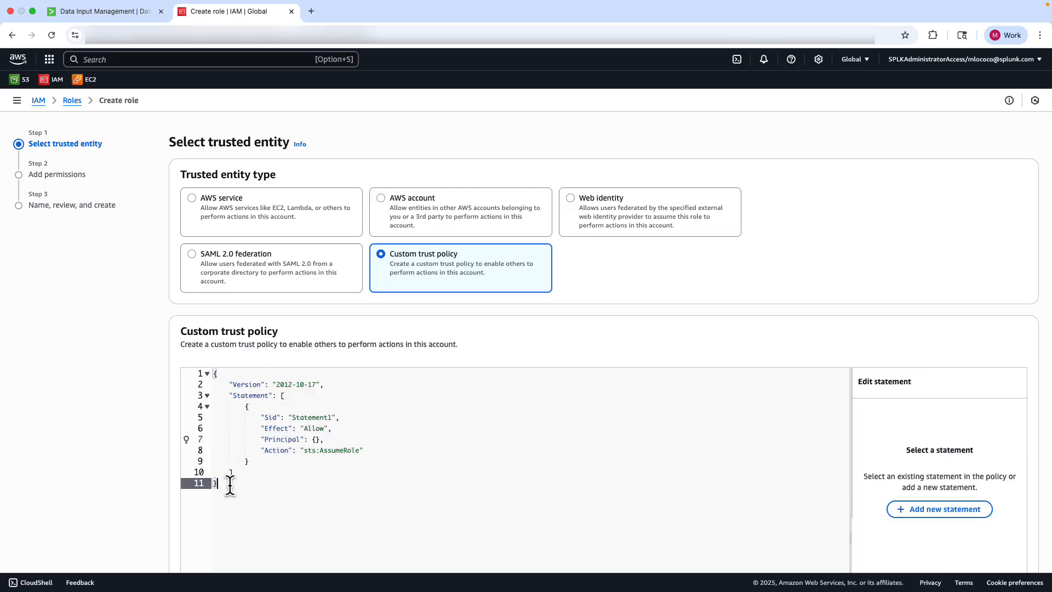
drag(220, 484, 168, 372)
key(super+v)
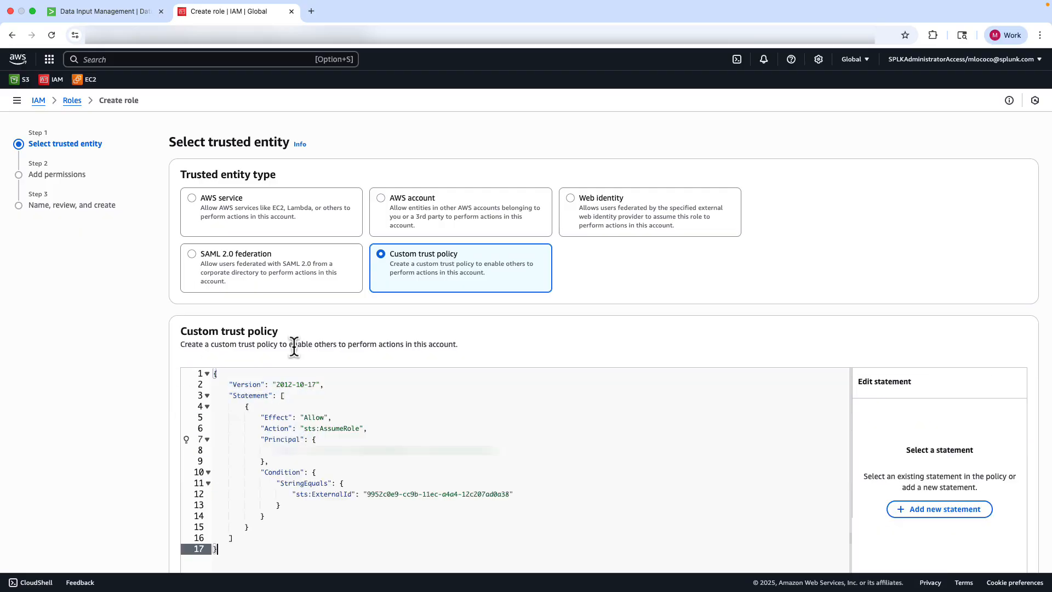
scroll(591, 442, down, 5)
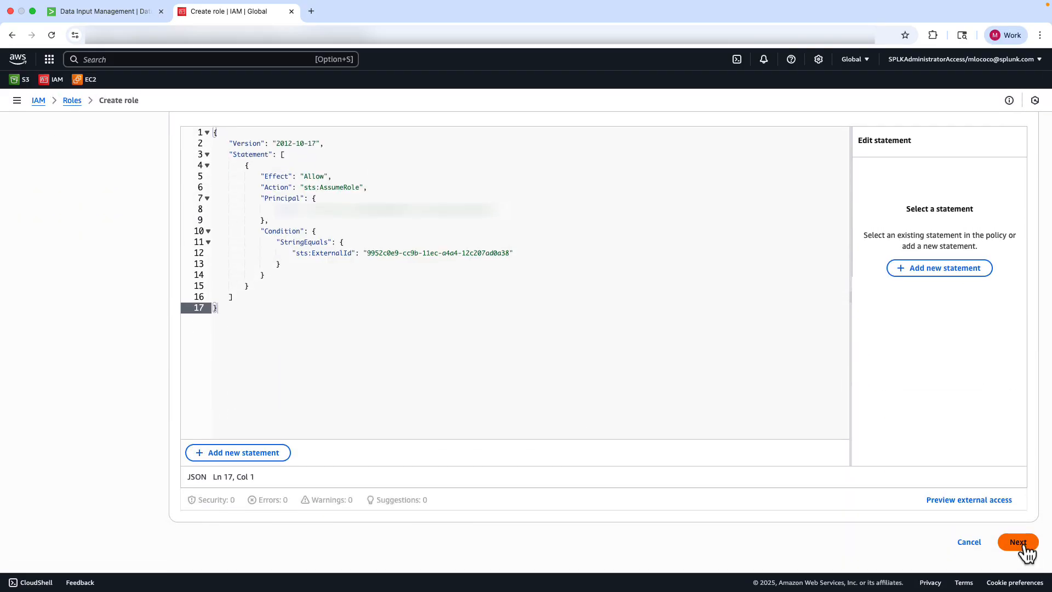
click(1018, 542)
Step: Find the SplunkDMReadOnly policy with the search term splunkdm, attach it to the role, and continue to the review page
click(267, 207)
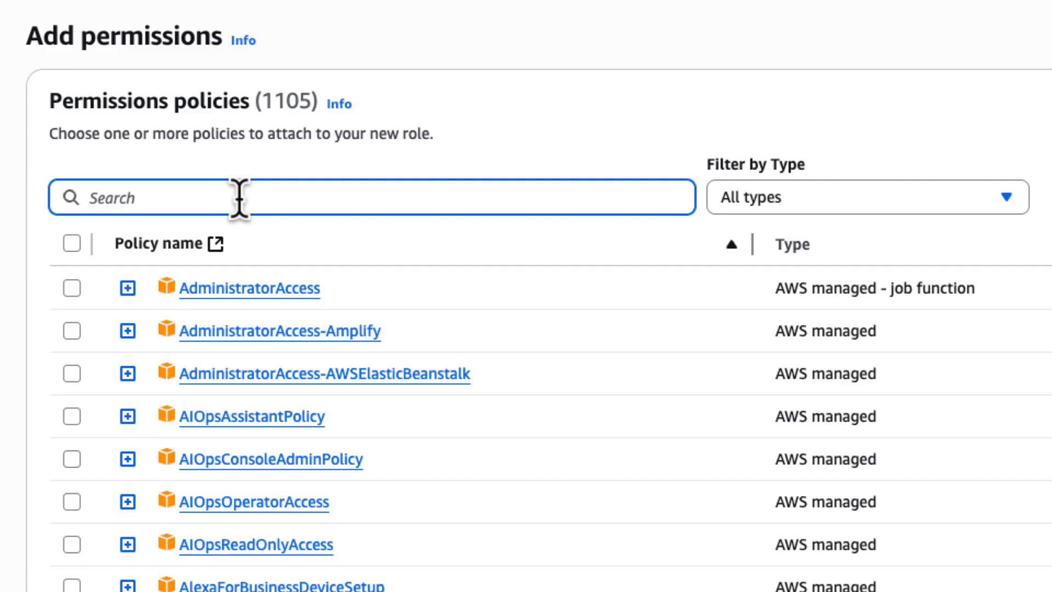
text(splunkdm)
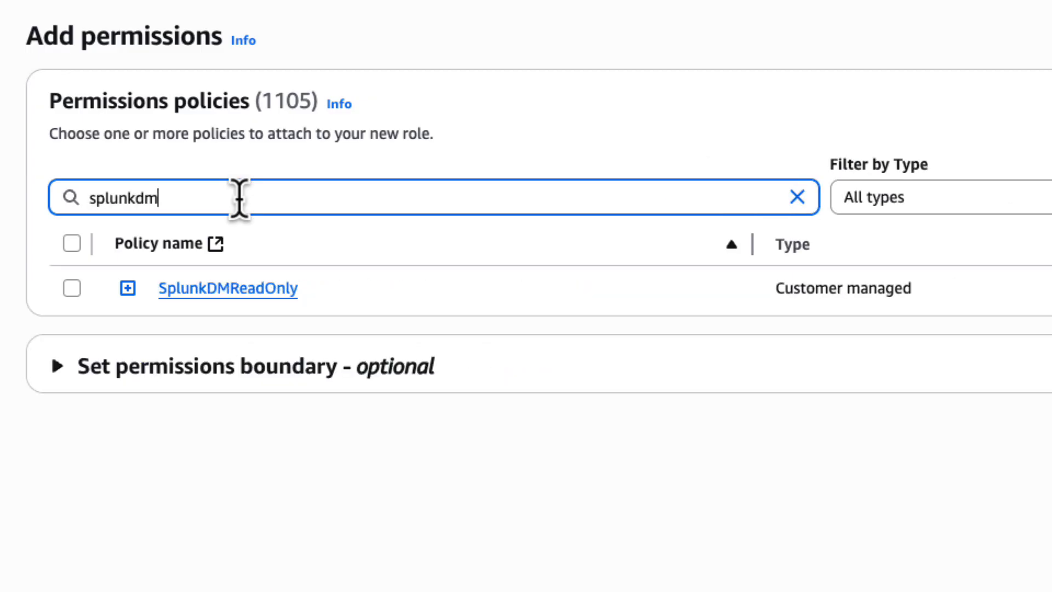
click(72, 289)
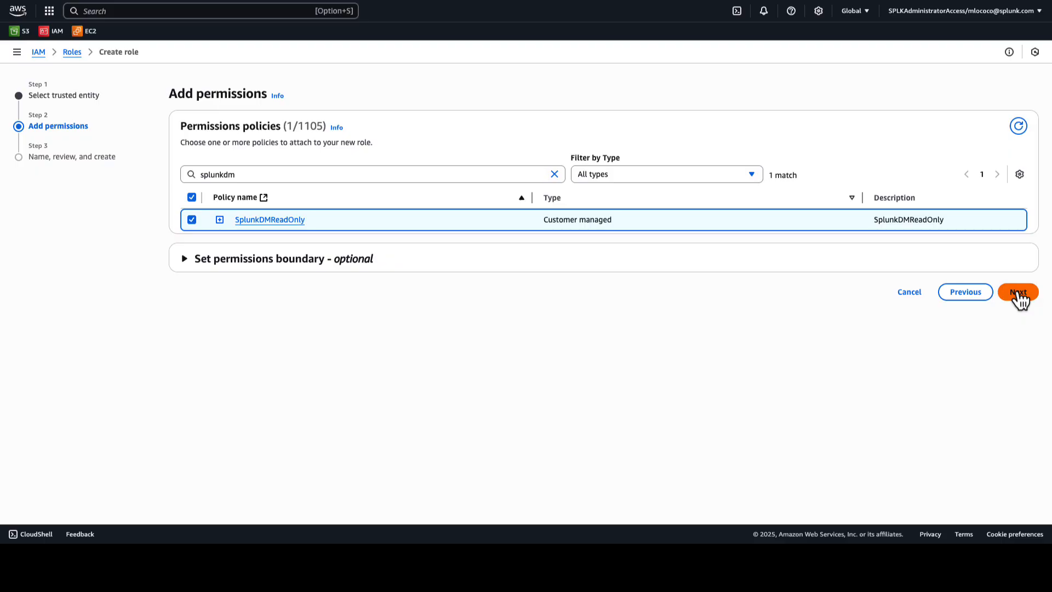
click(1019, 293)
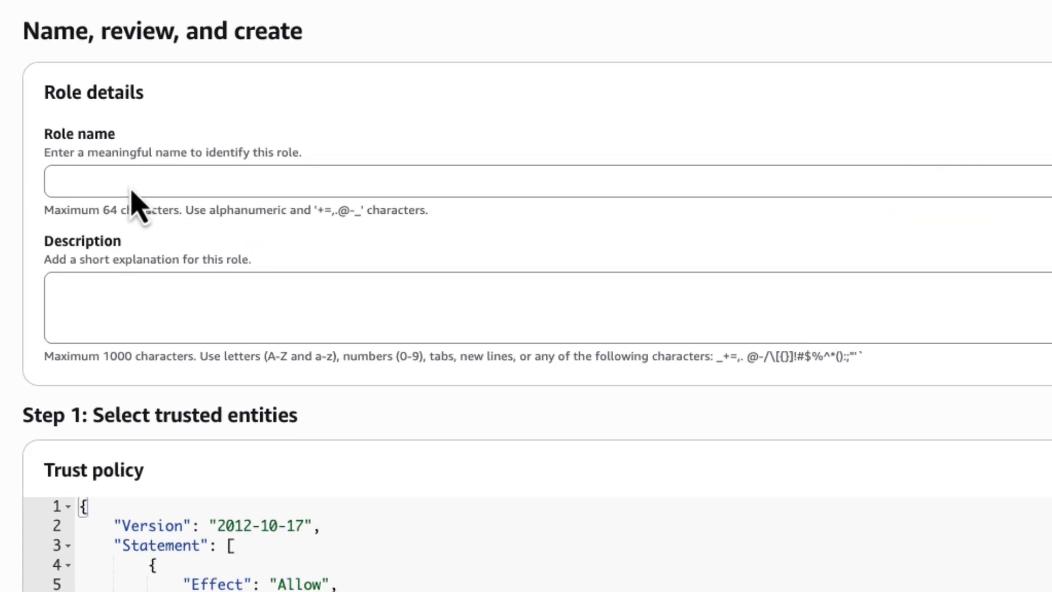
Step: Create the role with SplunkDMReadOnly as both its name and description
click(105, 182)
text(SplunkDMReadOnly)
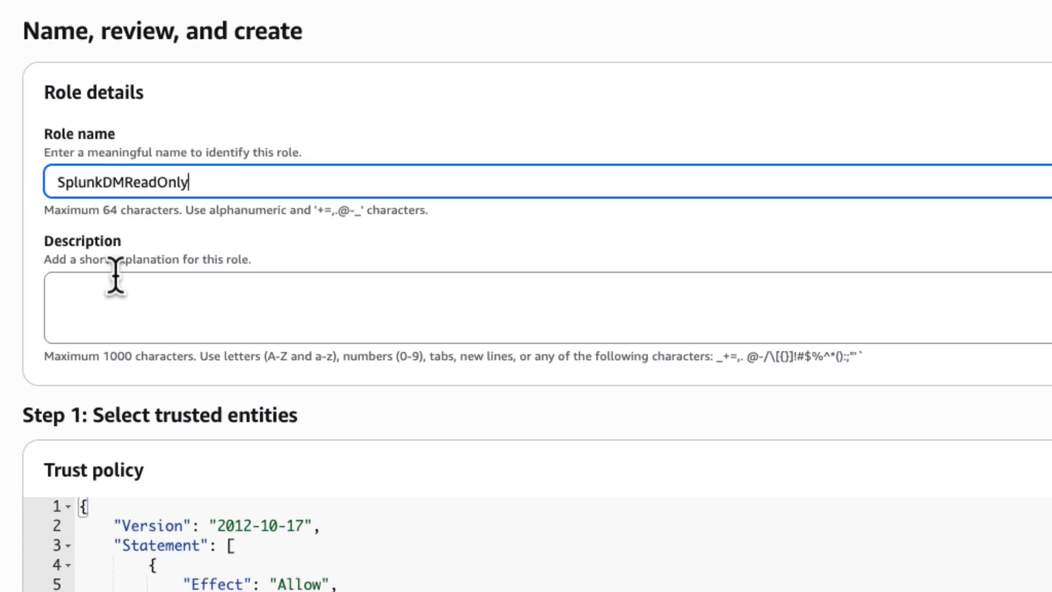
click(104, 295)
text(SplunkDMReadOnly)
scroll(656, 377, down, 5)
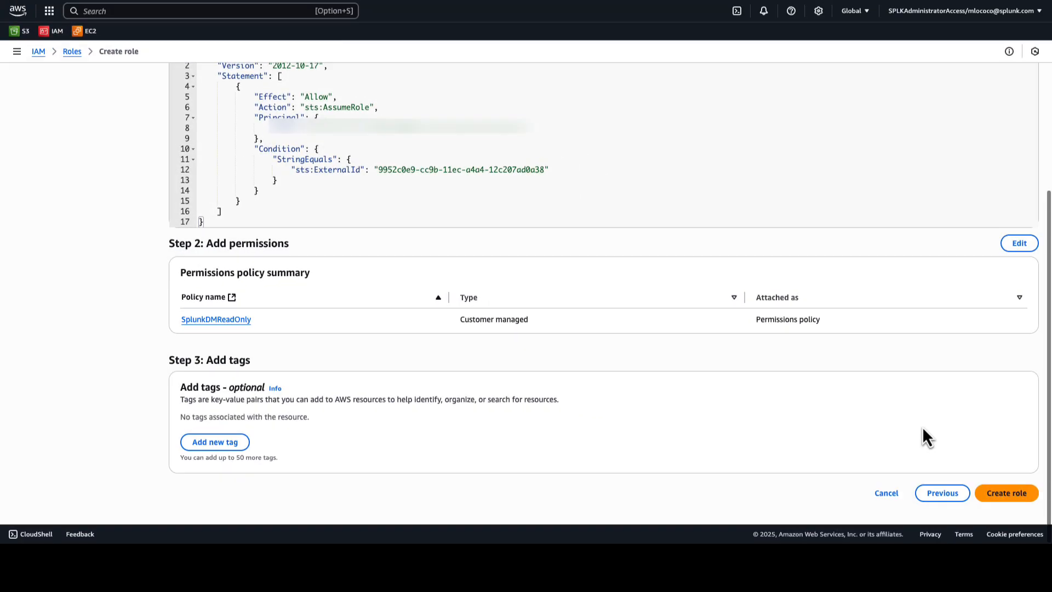
click(1000, 496)
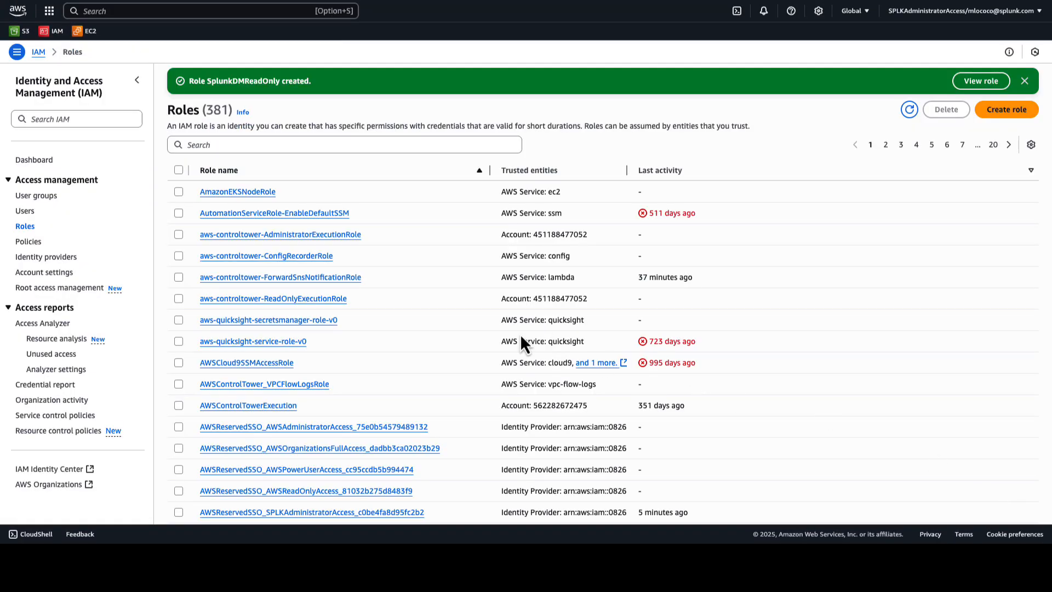
Step: Find the Simple Queue Service by searching for sqs and start creating a queue
click(164, 11)
text(sqs)
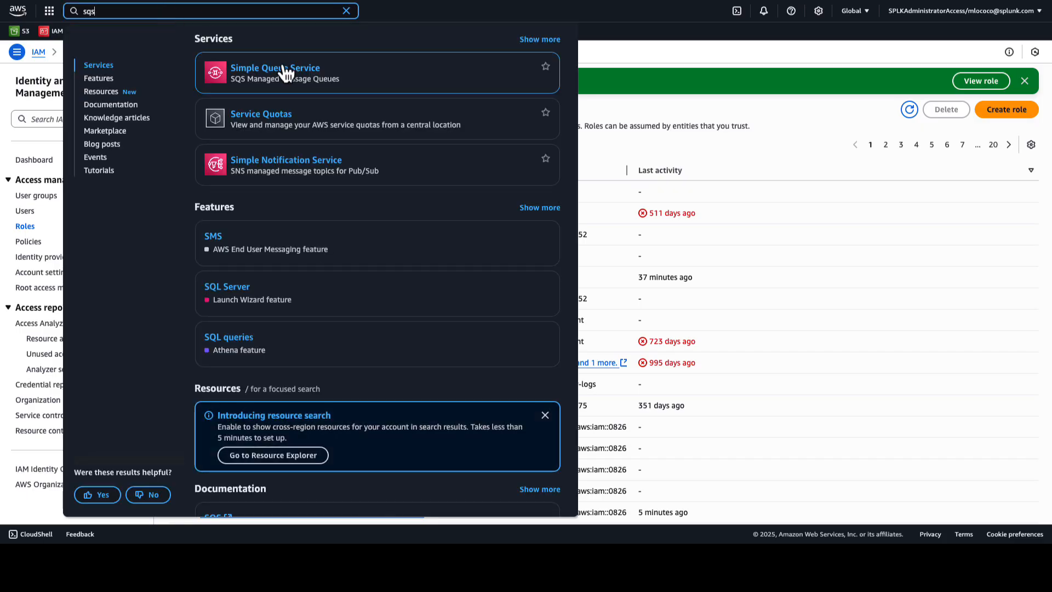
click(285, 71)
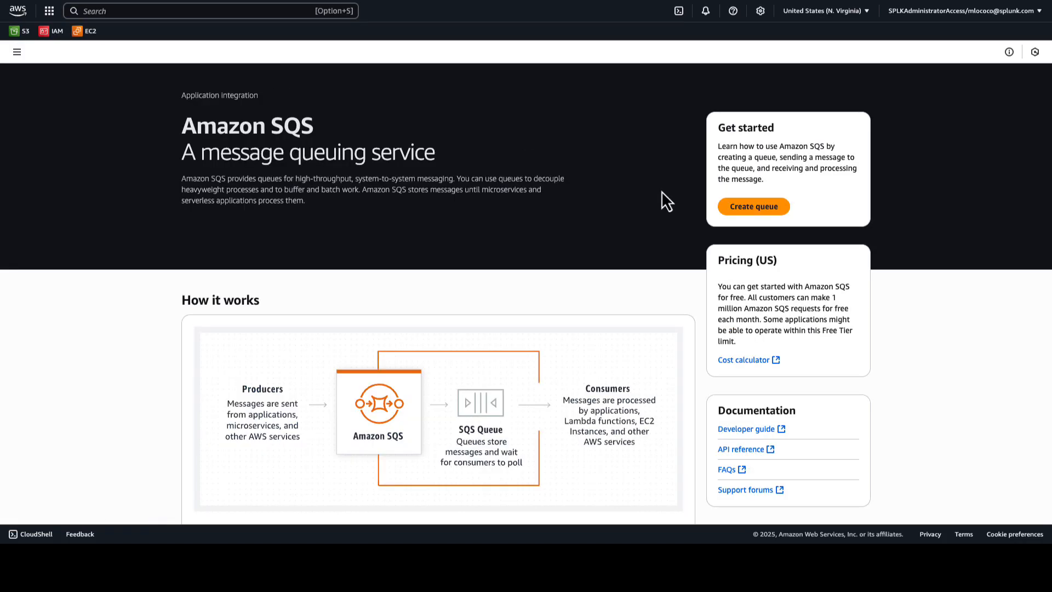
click(747, 206)
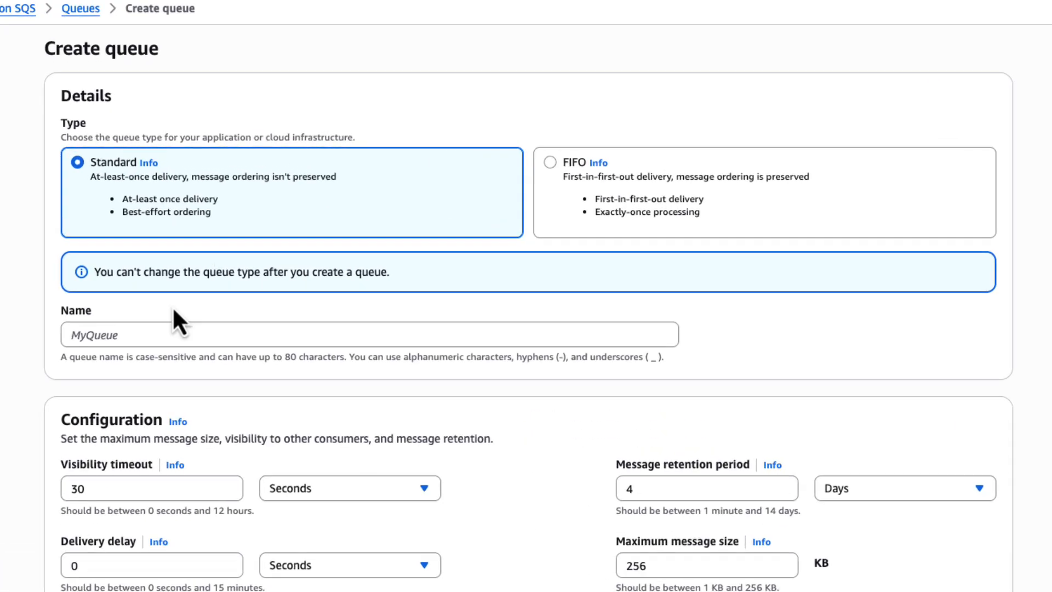
Step: Name the standard queue cloudtrail-dlq and create it with the default settings
click(175, 335)
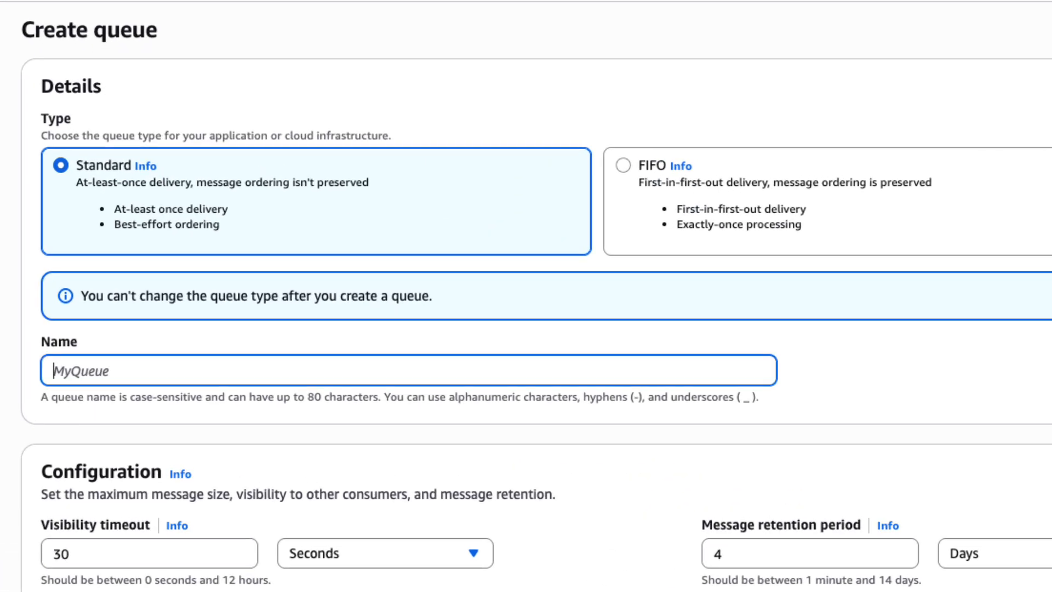
text(cloudtrail-dlq)
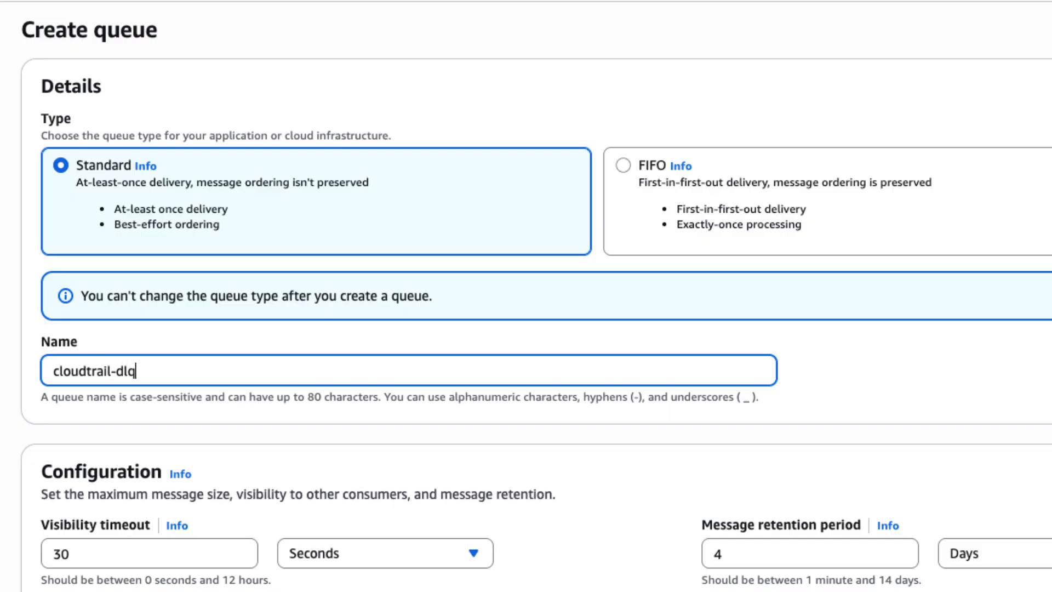
scroll(174, 353, down, 5)
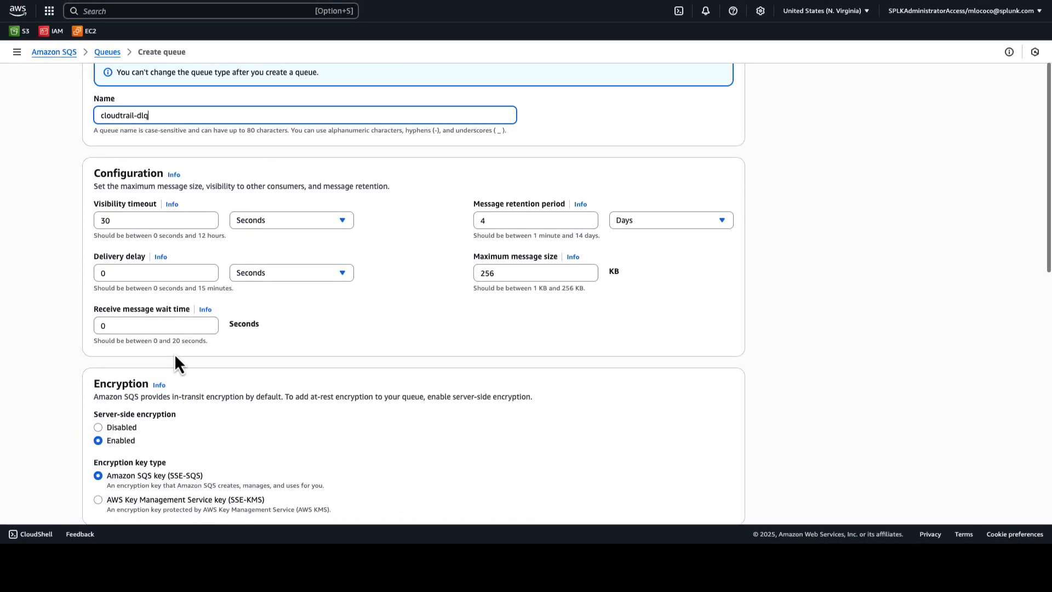
scroll(174, 353, down, 8)
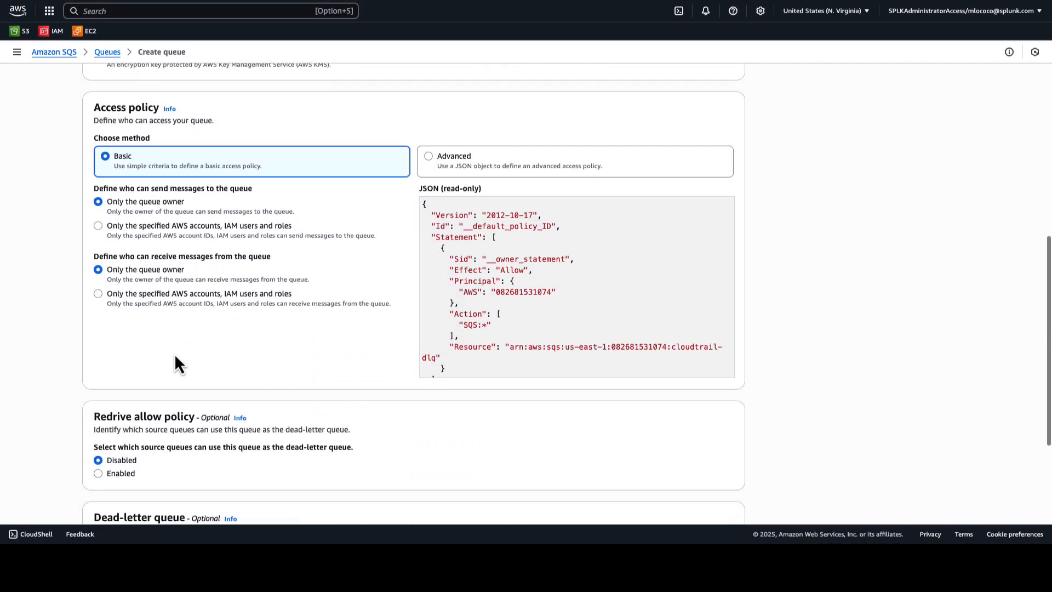
scroll(175, 357, down, 5)
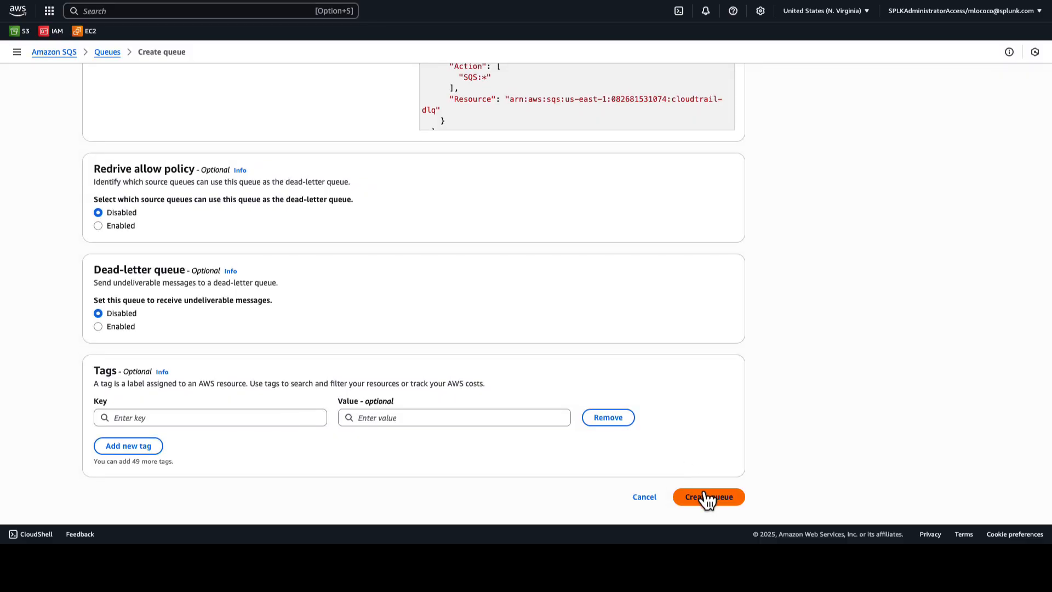
click(706, 498)
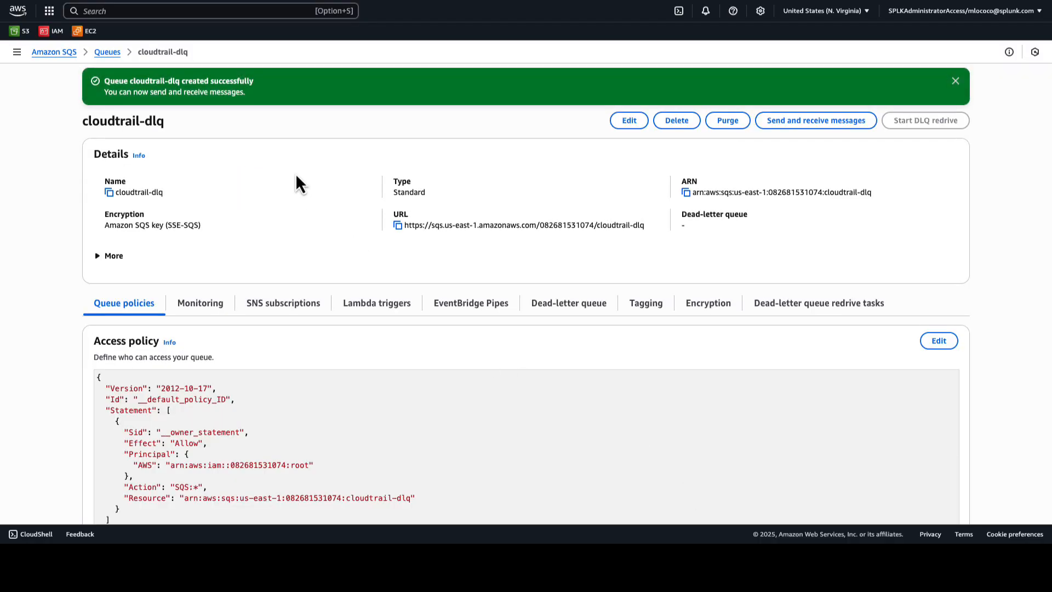
Step: Return to the queue list and start a second standard queue named cloudtrail
click(106, 53)
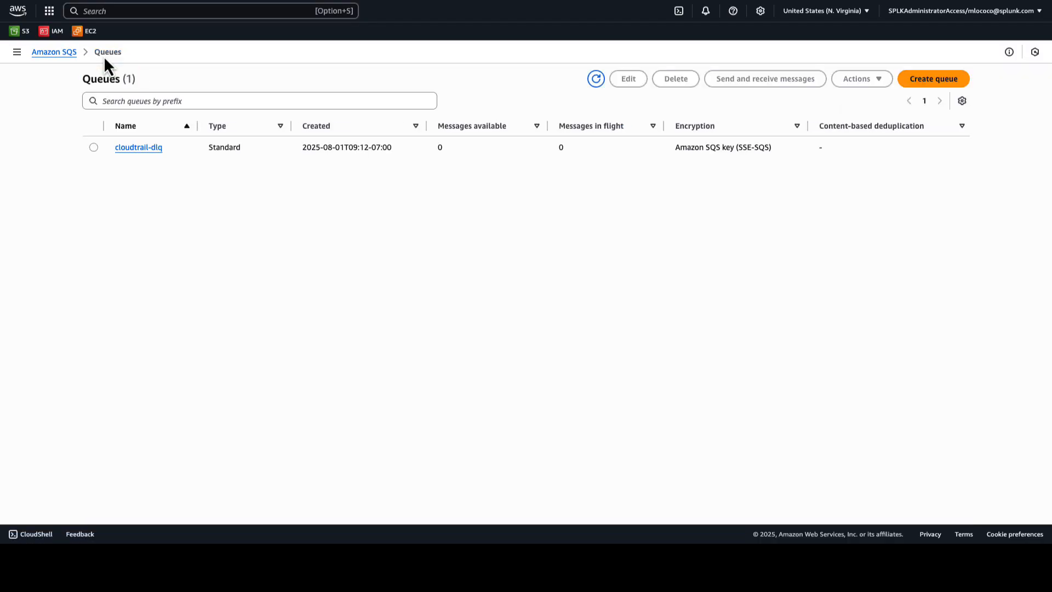
click(932, 79)
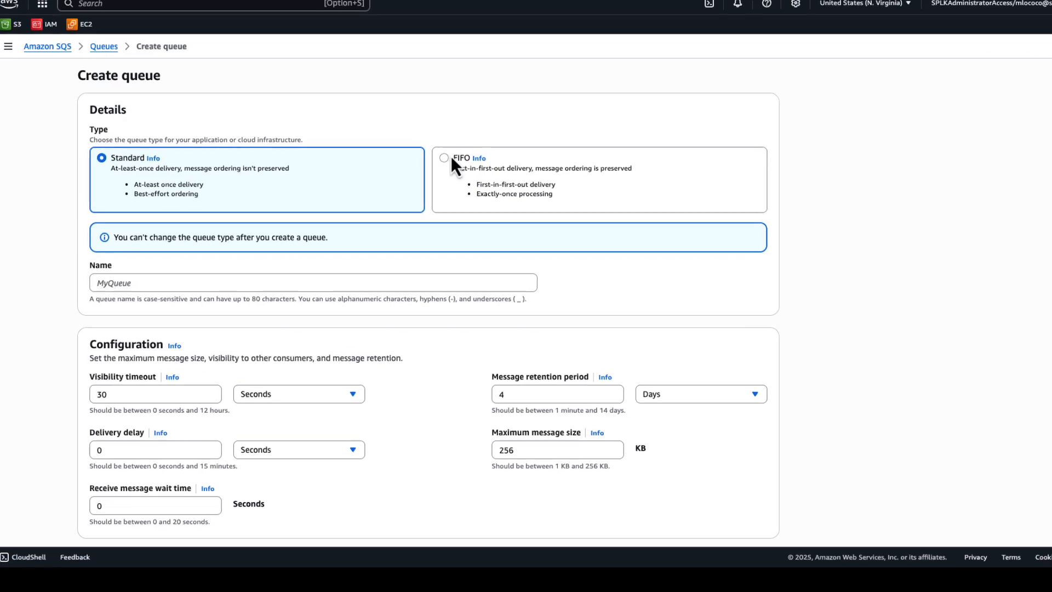
click(164, 353)
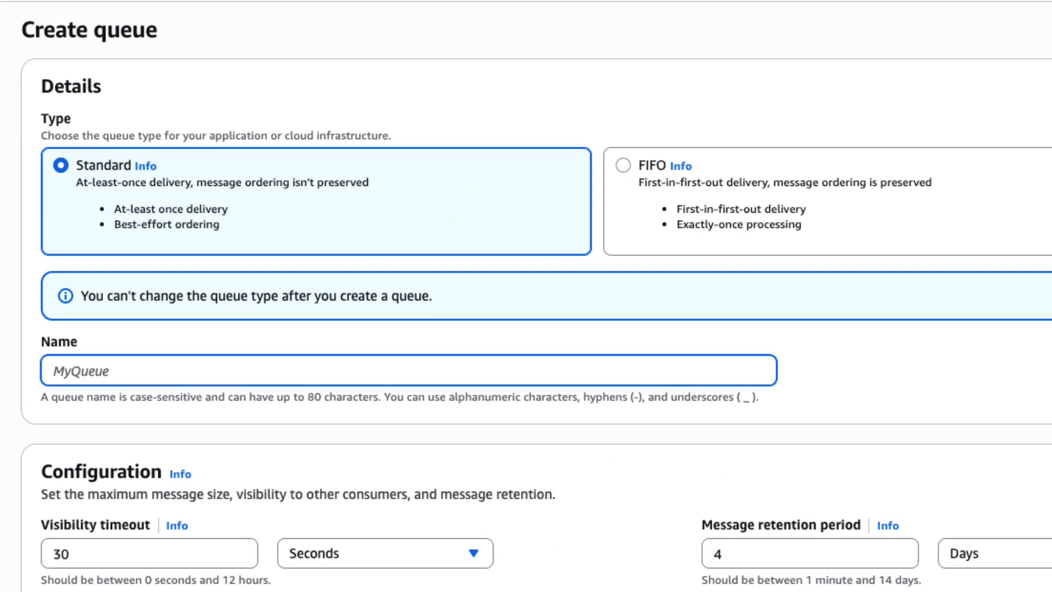
text(cloudtrail)
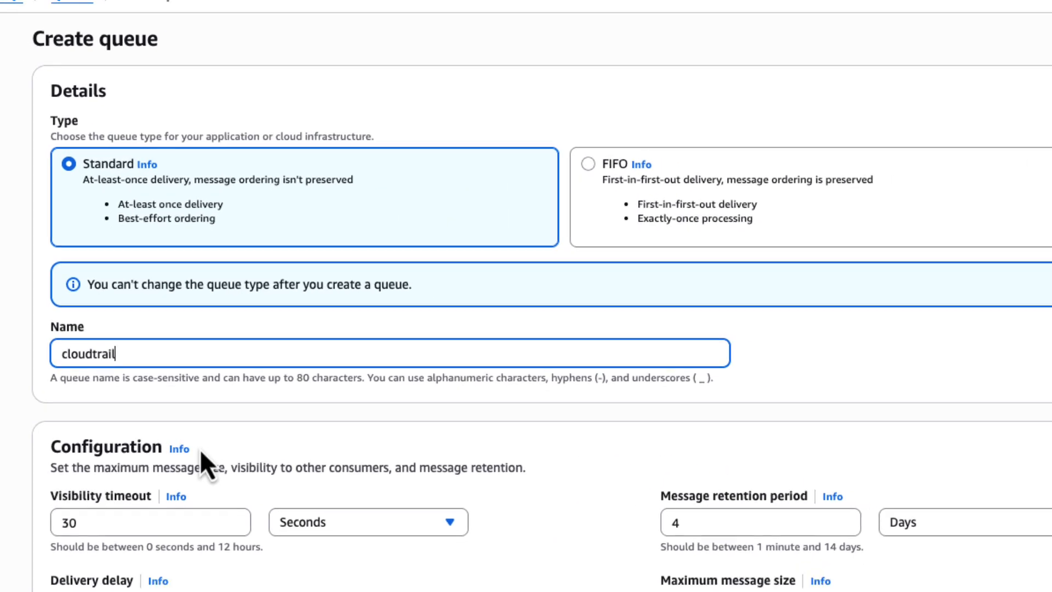
Step: Set the access policy method to Advanced, replace its JSON with the copied SQSPolicyForS3 policy, and check its account ID and source bucket ARN
scroll(189, 347, down, 6)
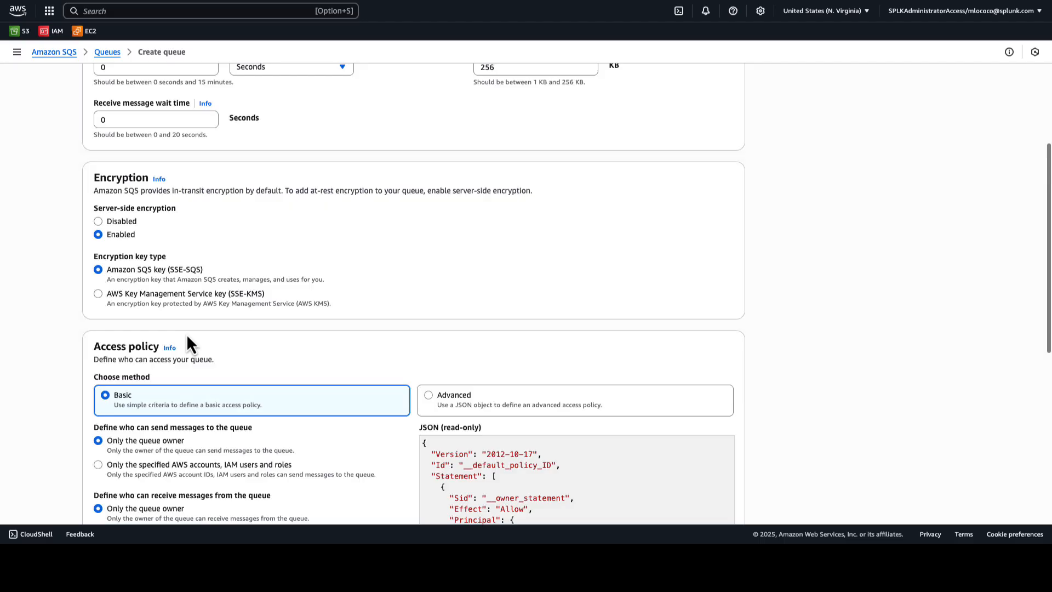
scroll(186, 337, down, 2)
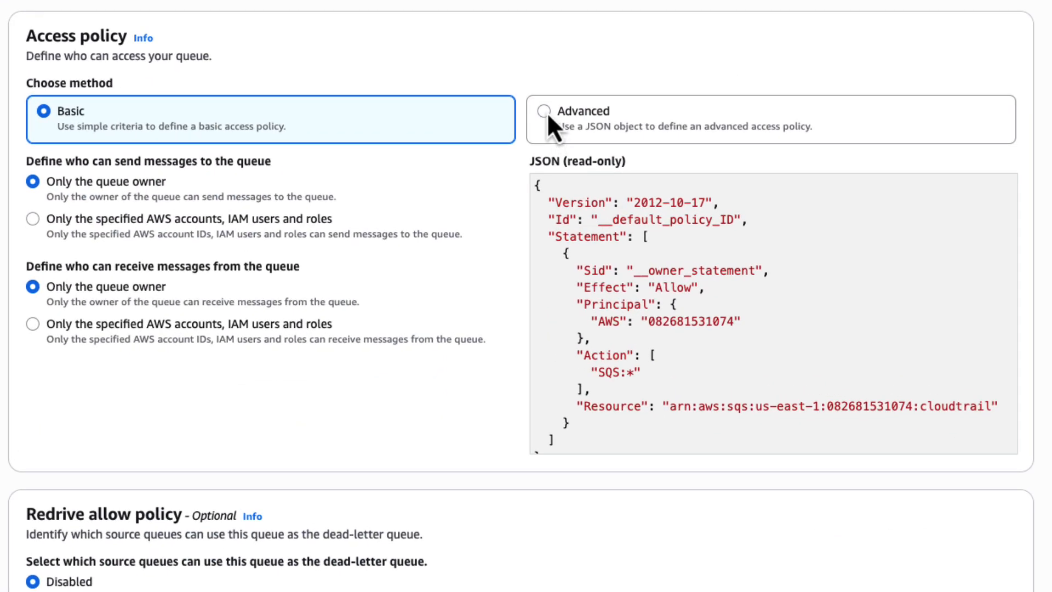
click(546, 116)
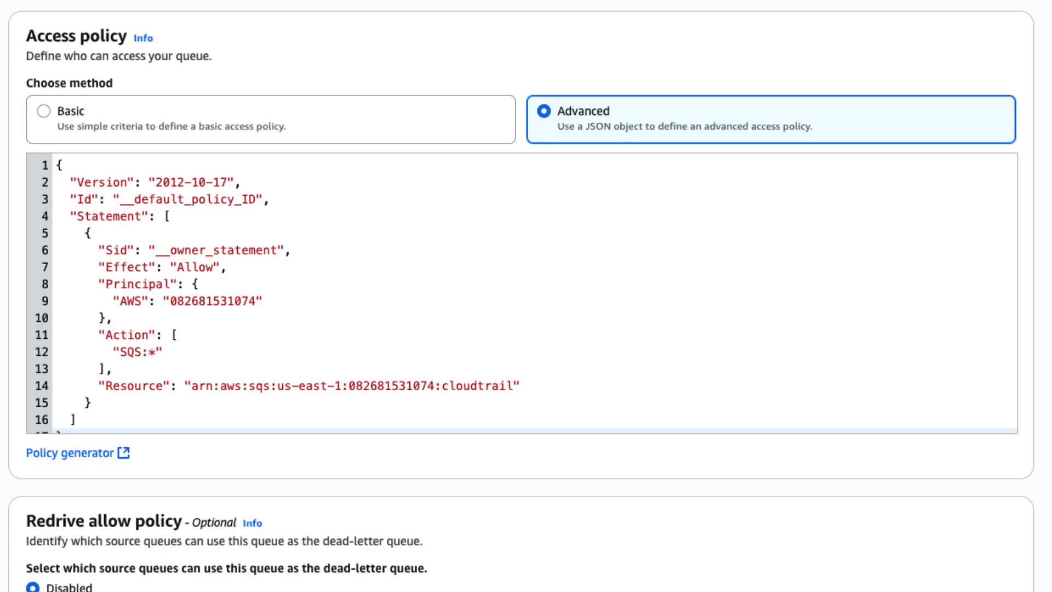
scroll(197, 304, down, 3)
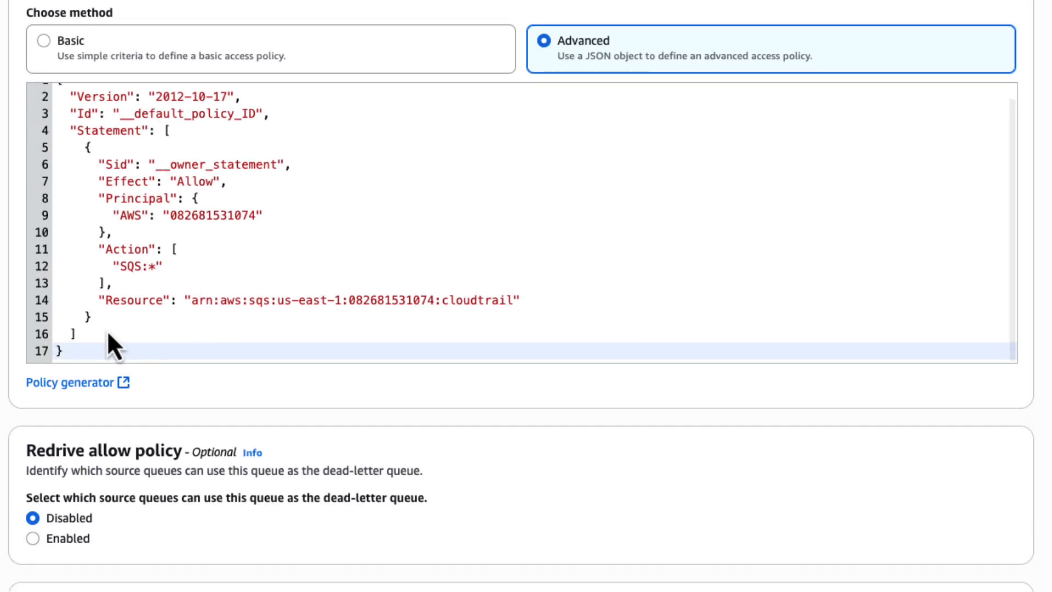
drag(64, 354, 15, 58)
key(ctrl+v)
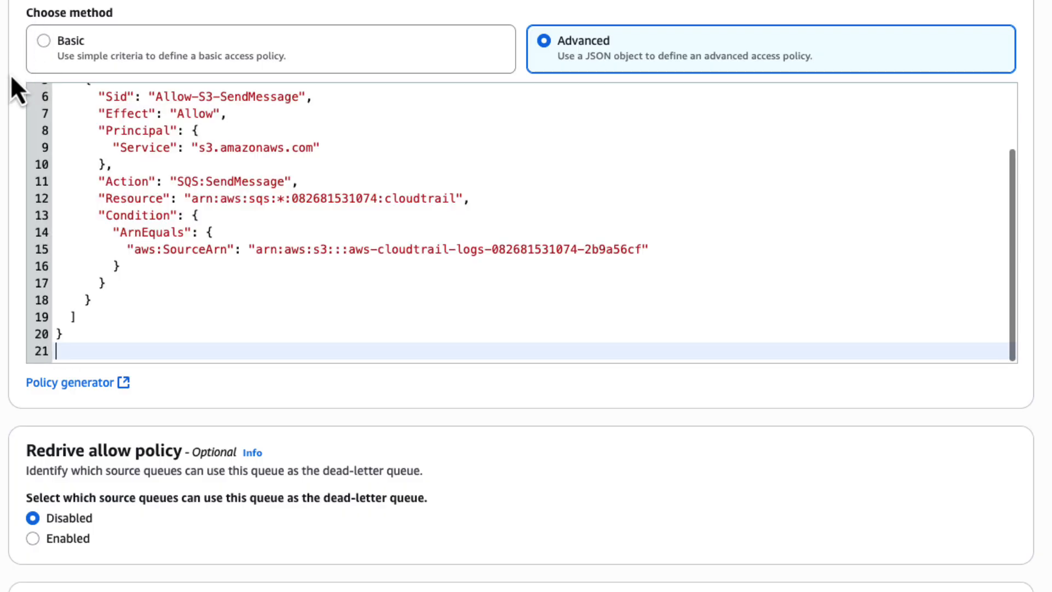
scroll(416, 282, up, 3)
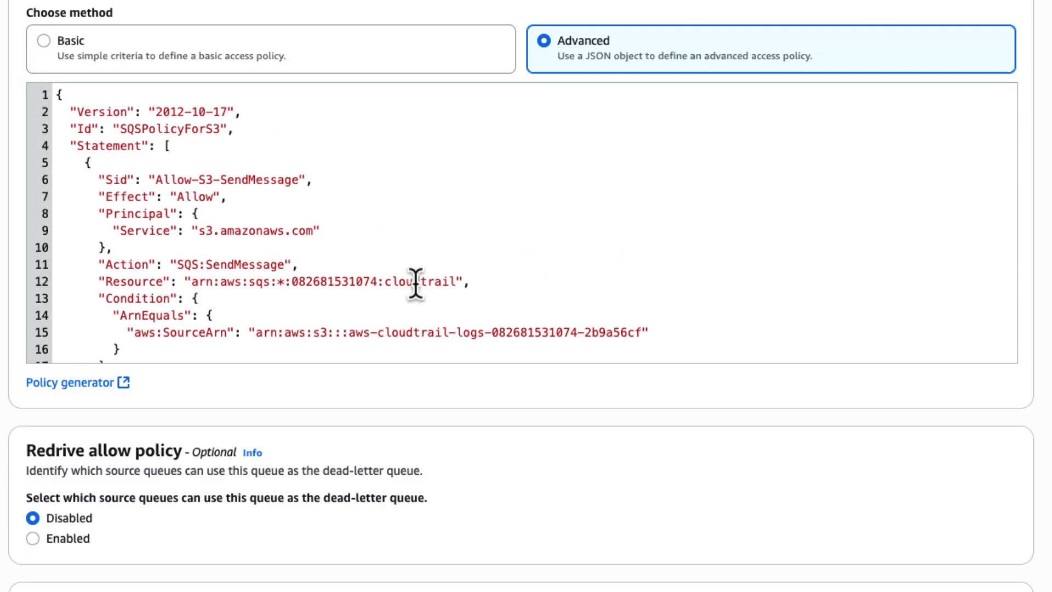
drag(256, 332, 646, 331)
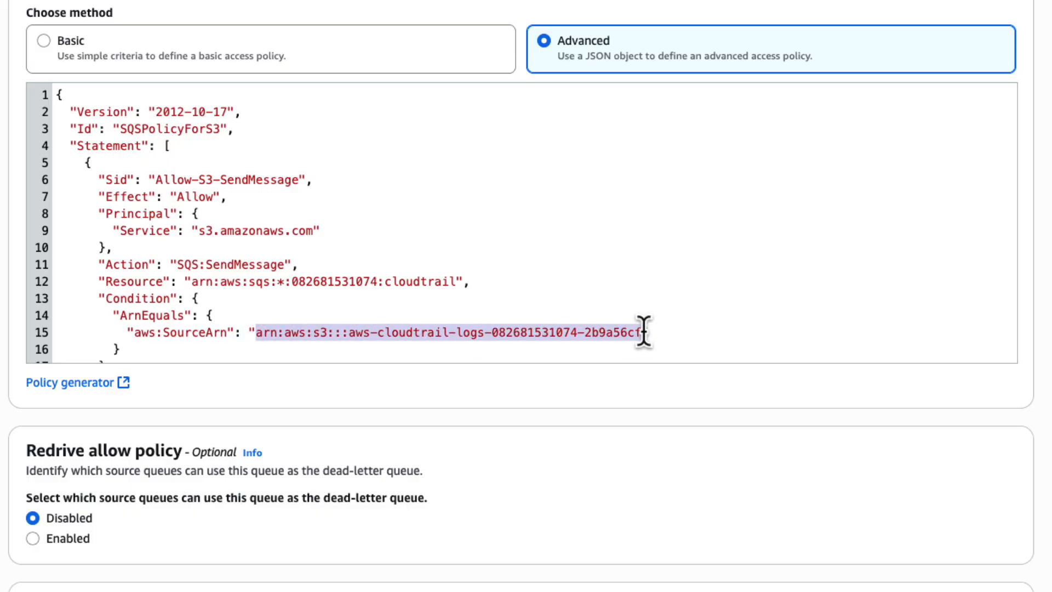
double_click(333, 283)
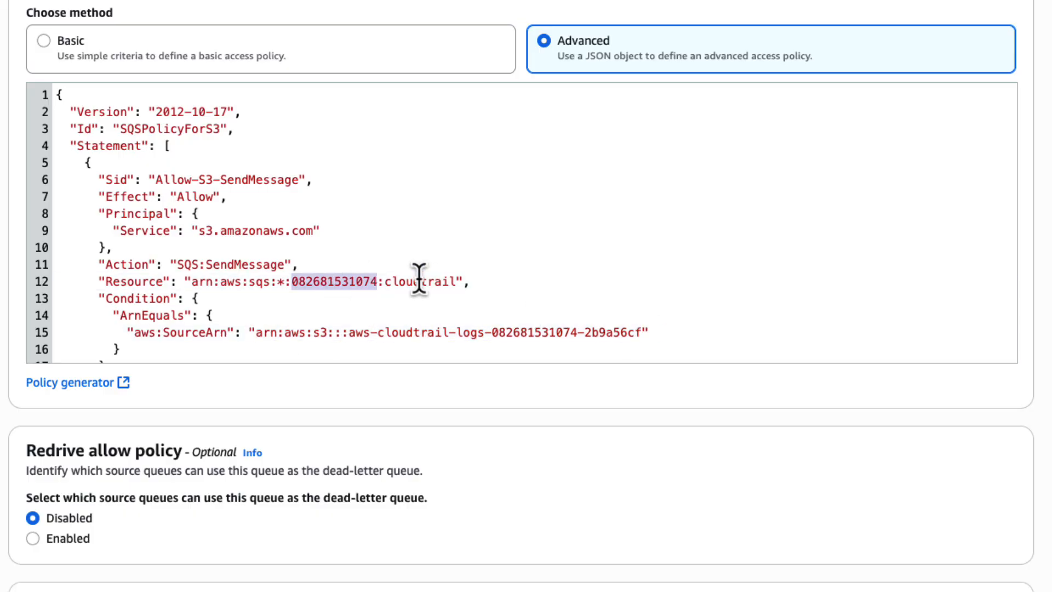
scroll(584, 284, down, 10)
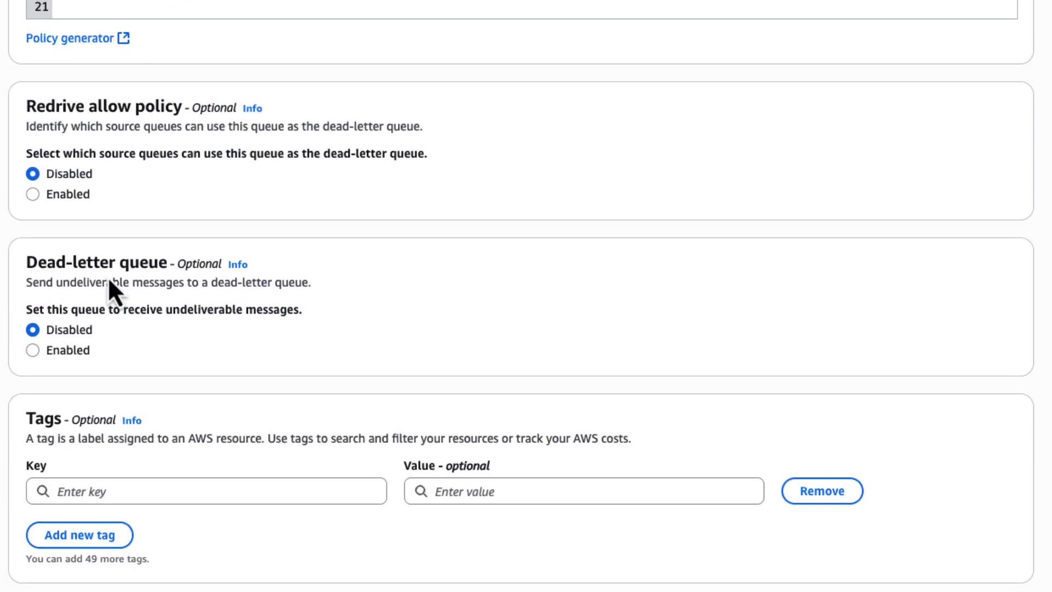
Step: Enable the dead-letter queue with the existing cloudtrail-dlq queue as its target and create the cloudtrail queue
click(32, 351)
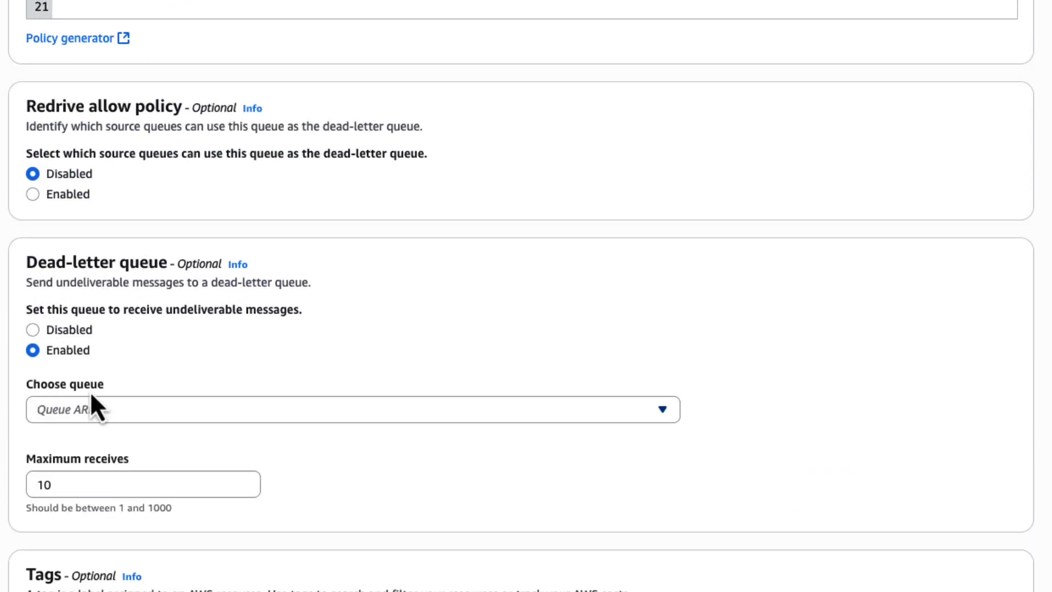
click(108, 411)
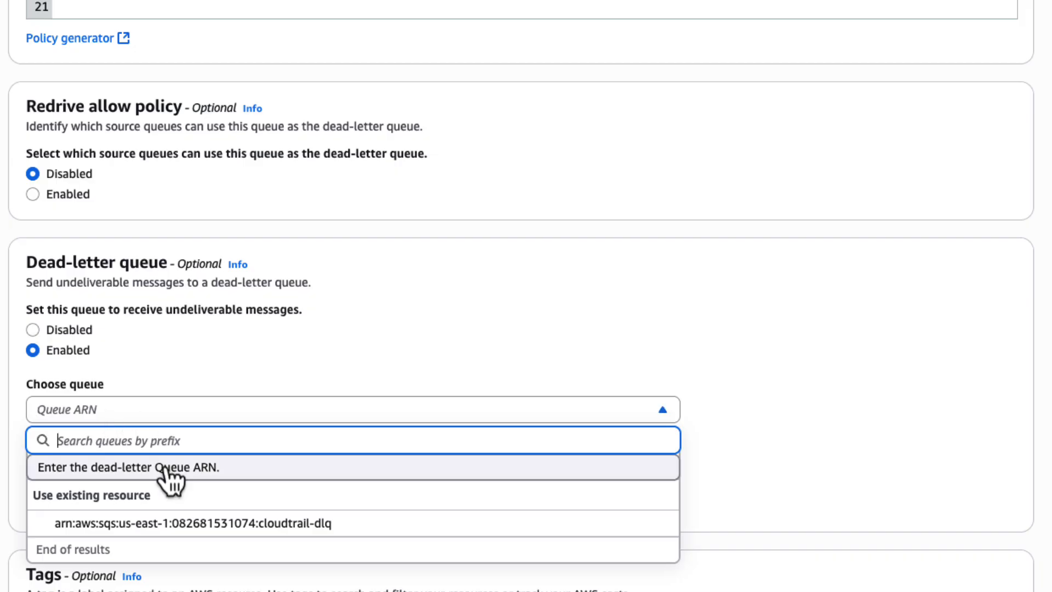
click(361, 525)
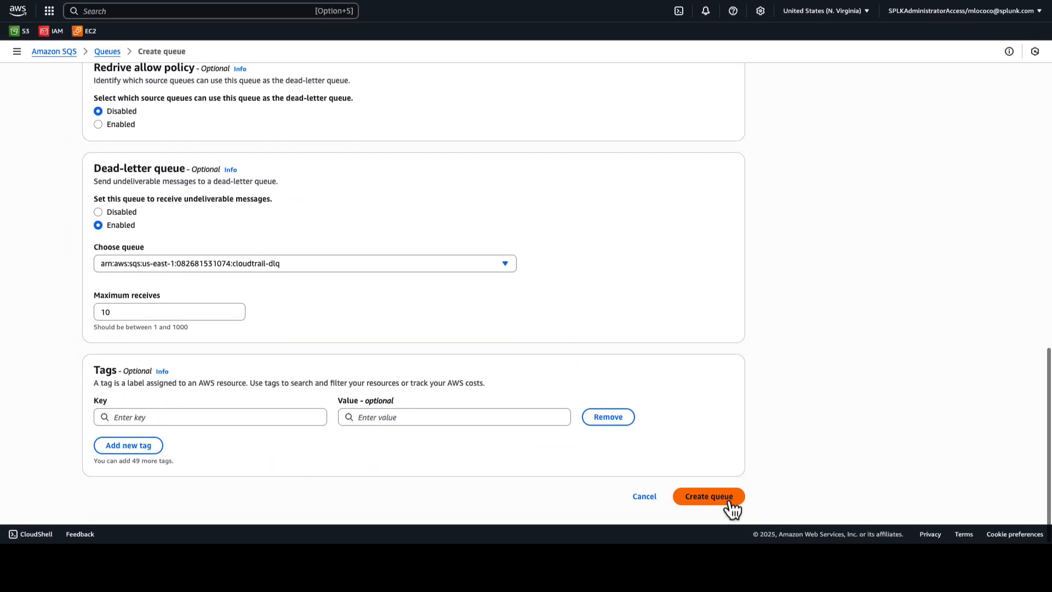
click(723, 500)
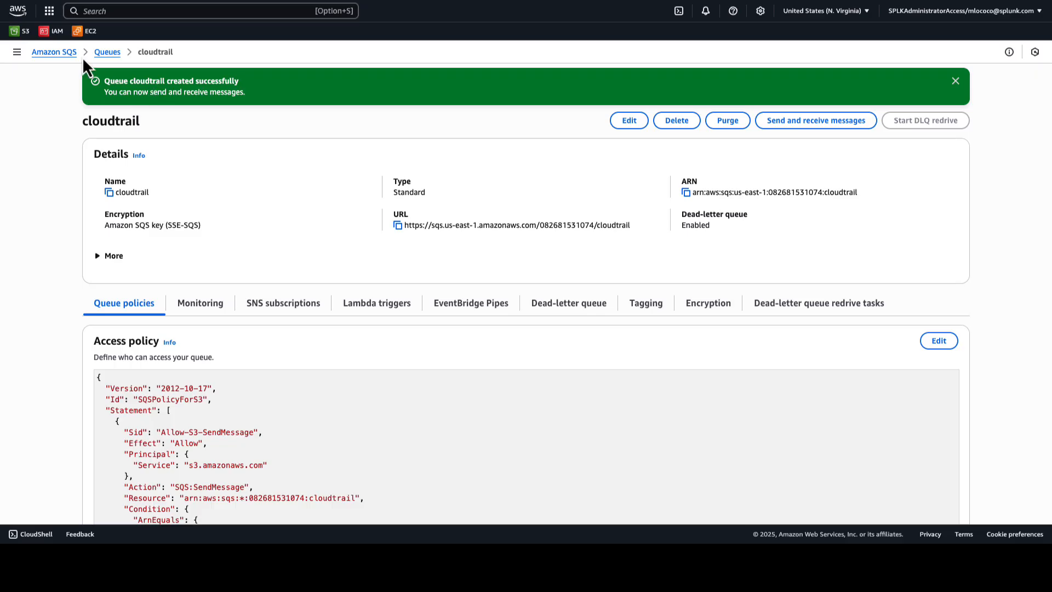
Step: Find the CloudTrail service by searching for cloudtrail and open the details of the splunklab trail
click(118, 11)
text(cloud)
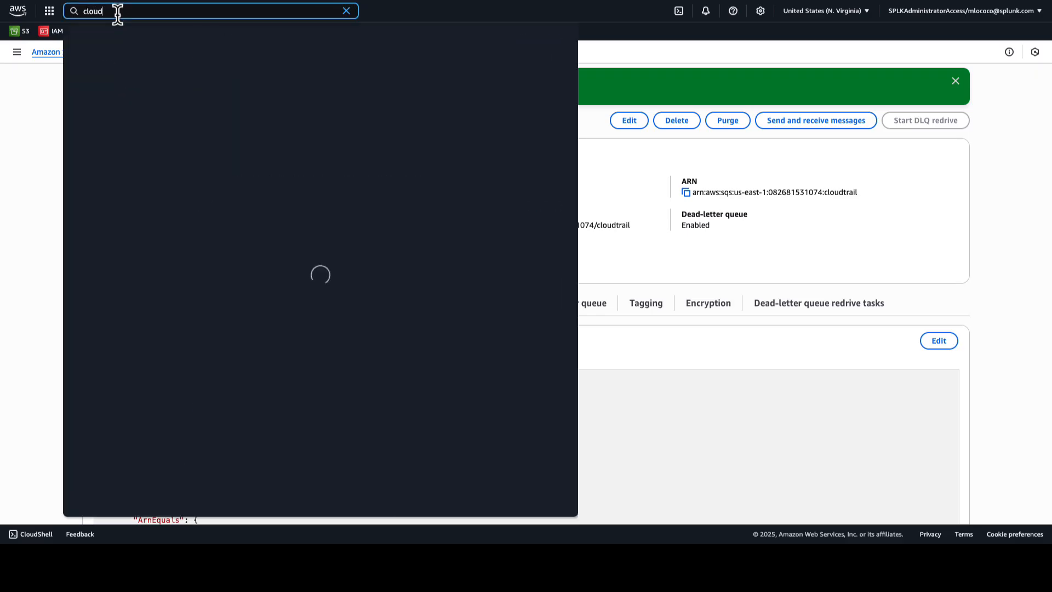
text(trail)
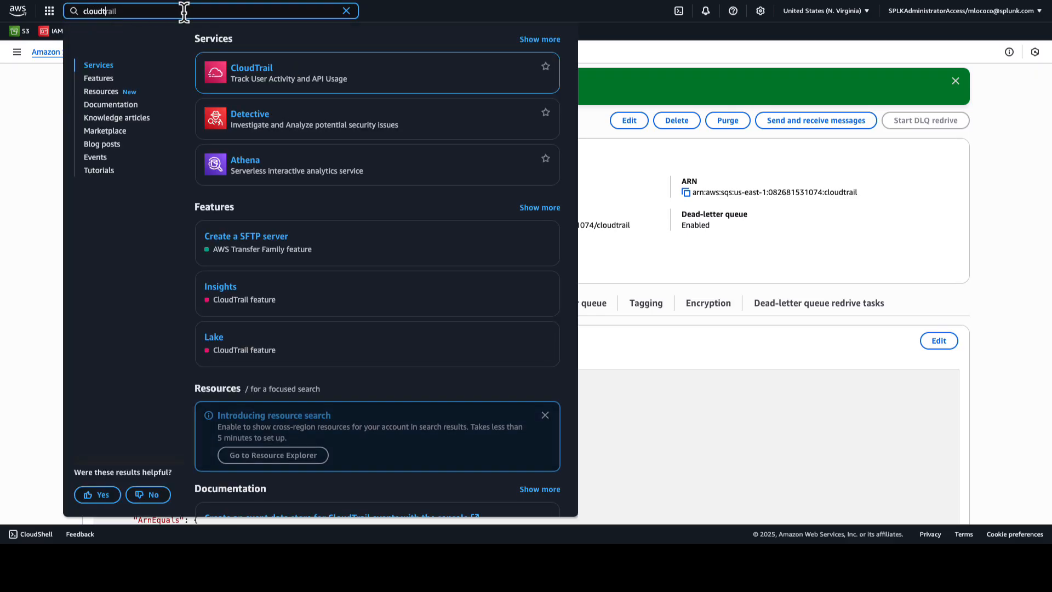
click(259, 71)
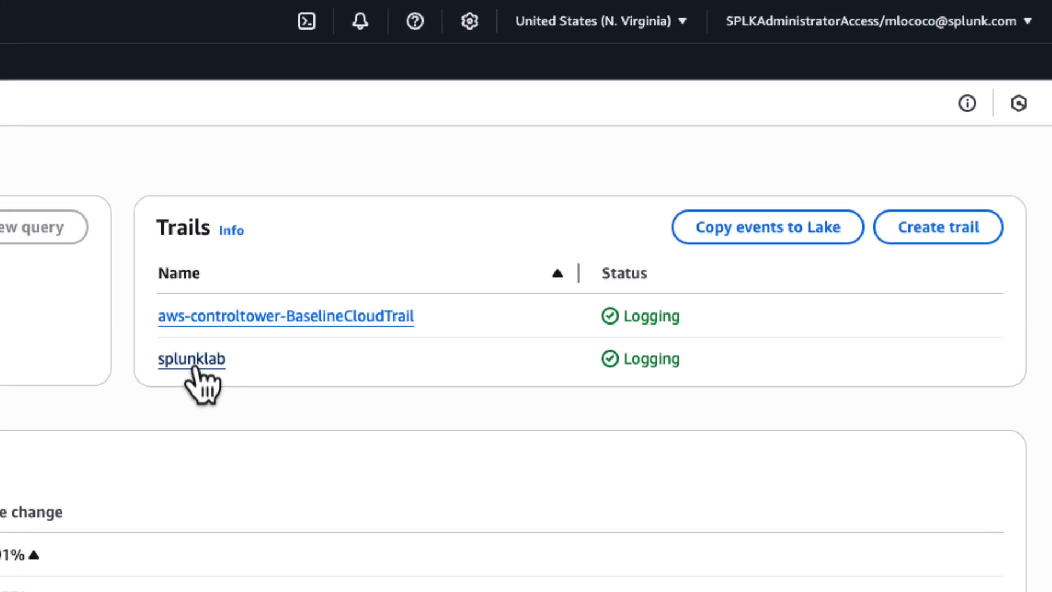
click(195, 367)
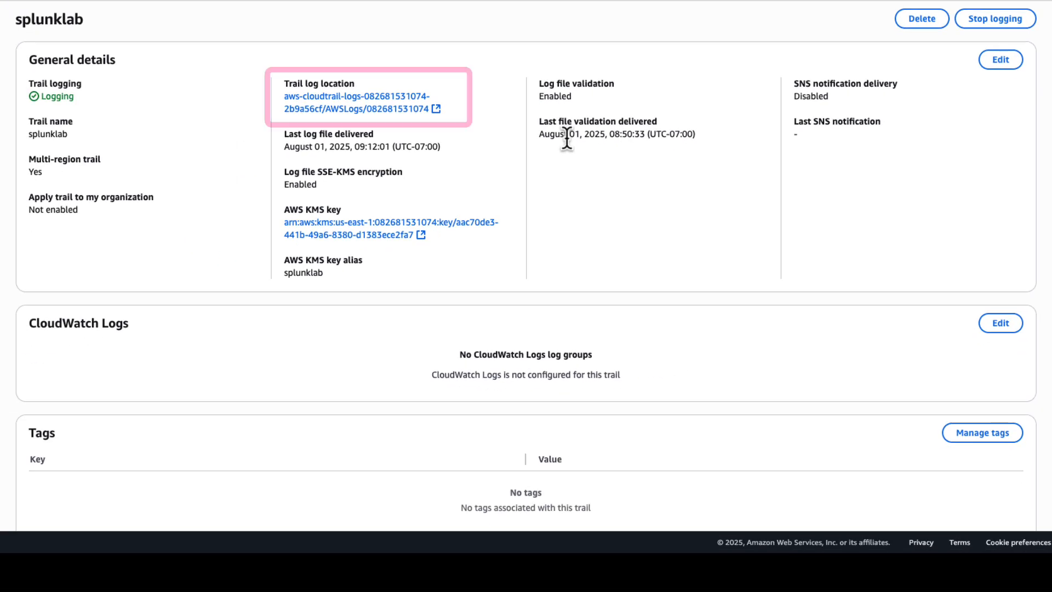
Step: Open the splunklab trail's log location in a new browser tab and go up to the root of its S3 bucket
right_click(343, 100)
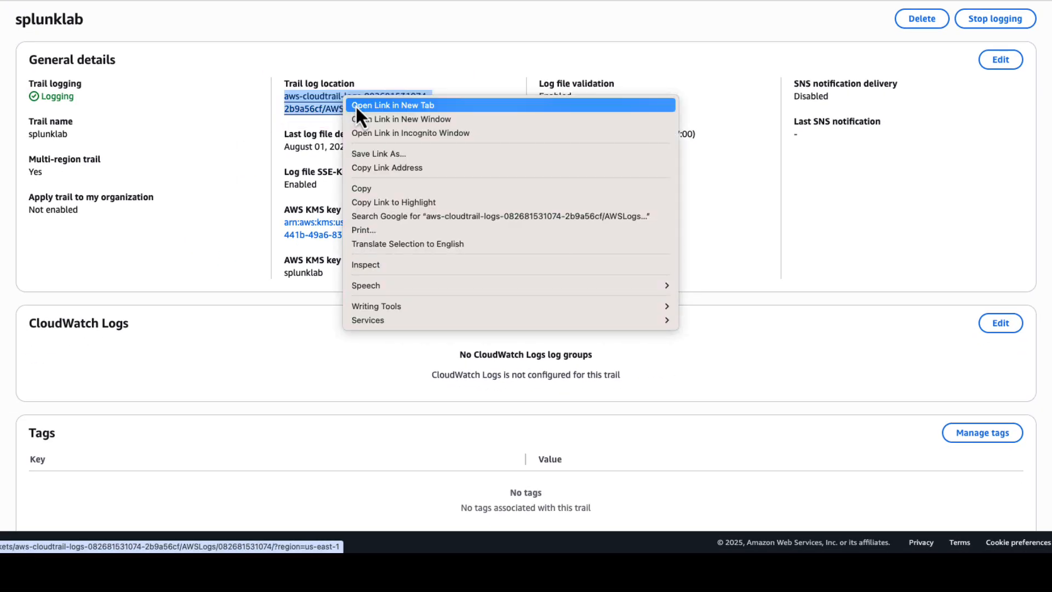
click(356, 105)
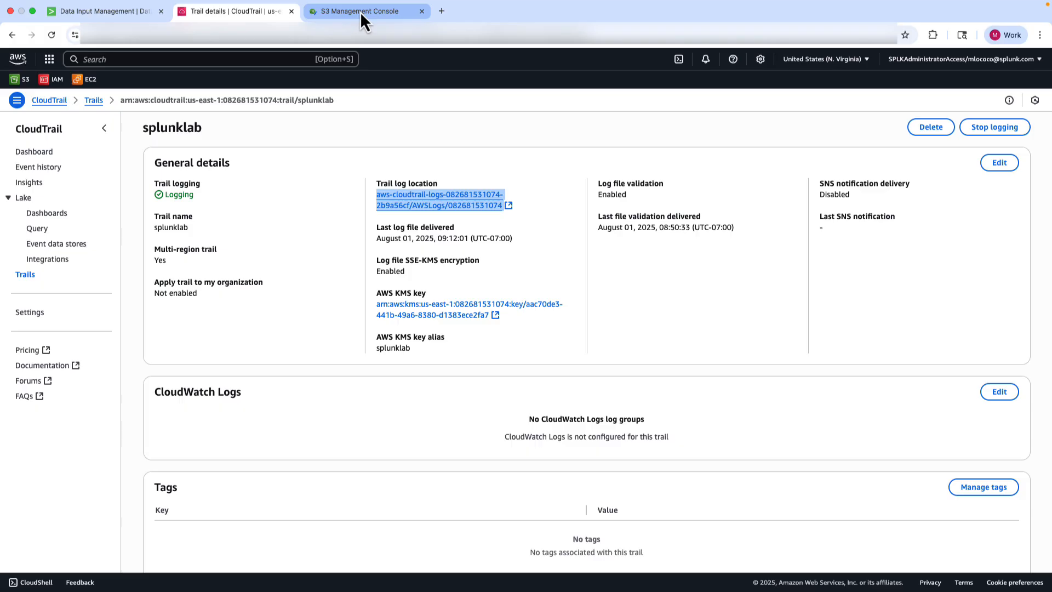
click(360, 12)
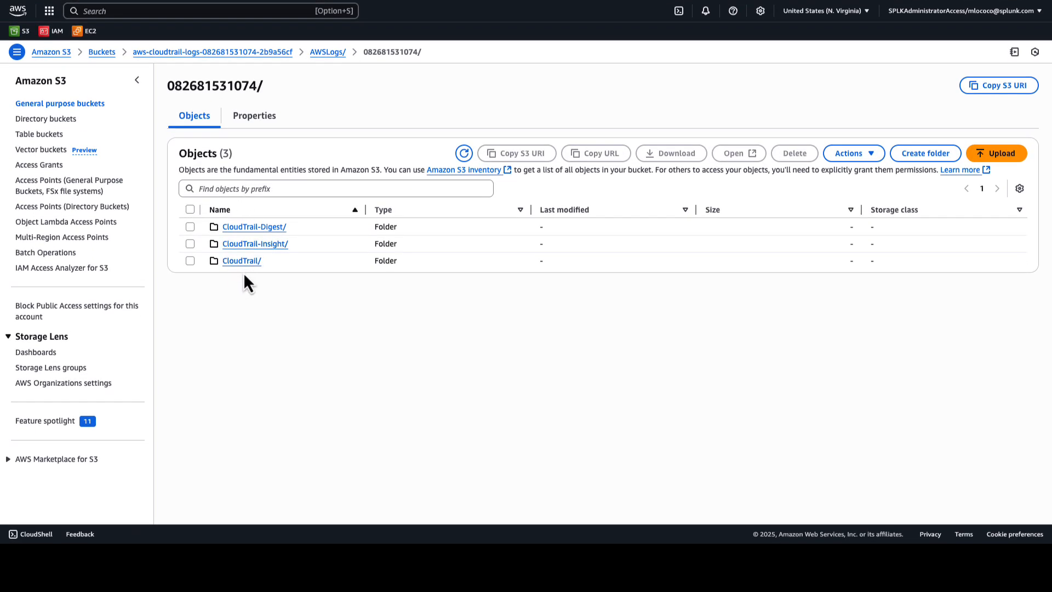
click(220, 54)
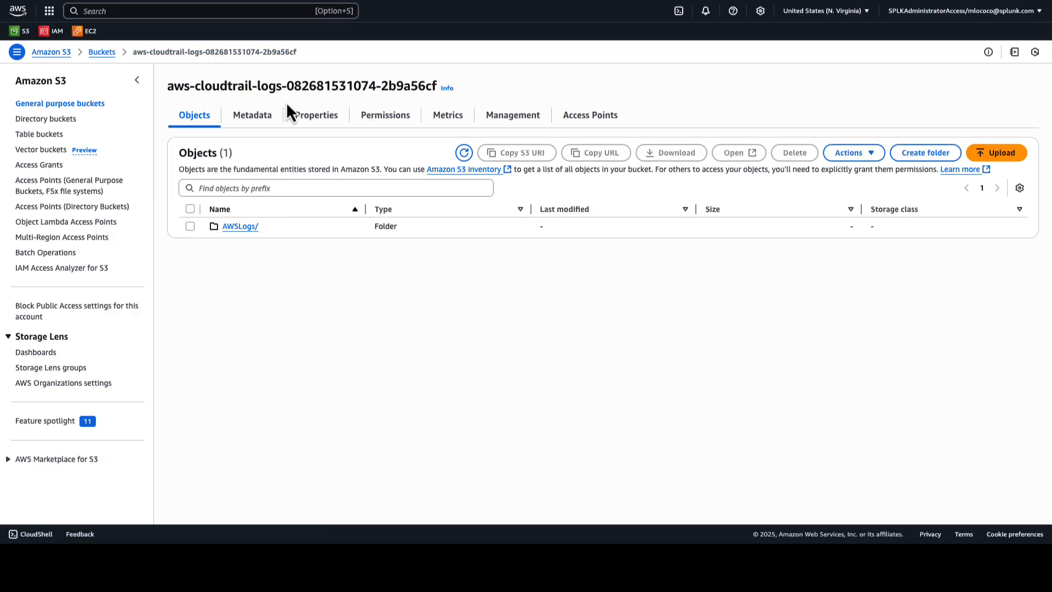
Step: Start creating an event notification from the properties of the CloudTrail logs bucket
click(315, 116)
scroll(403, 301, down, 10)
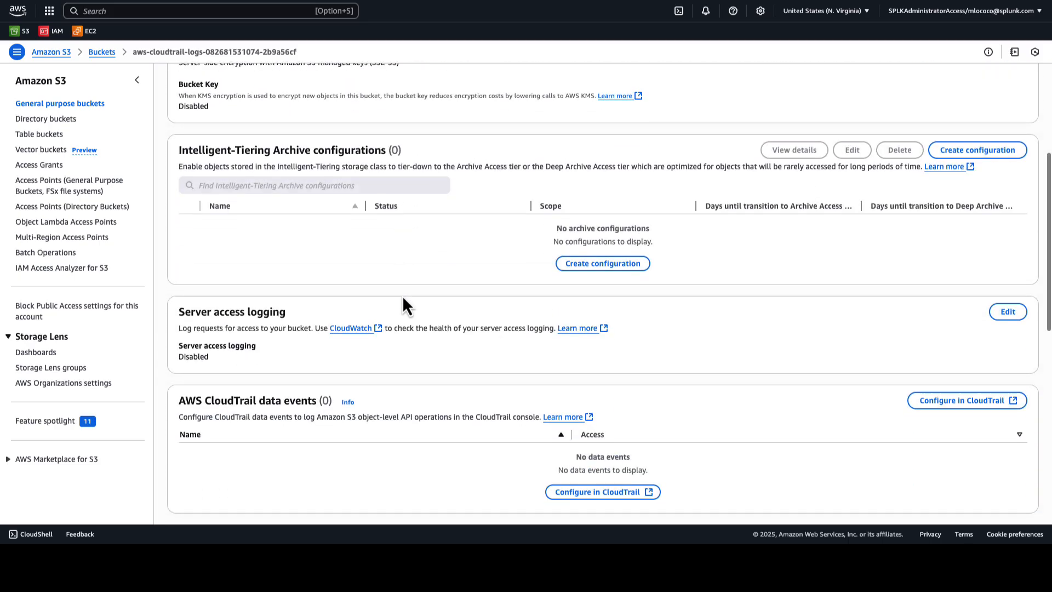
scroll(402, 298, down, 7)
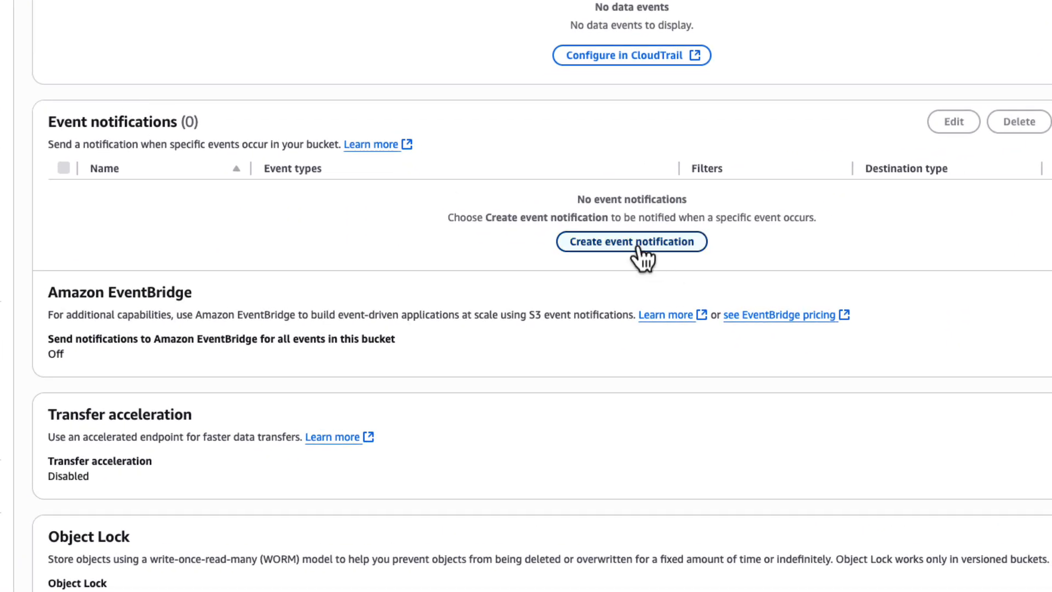
click(638, 249)
Step: Name the event notification cloudtrail and select all object create events
click(188, 169)
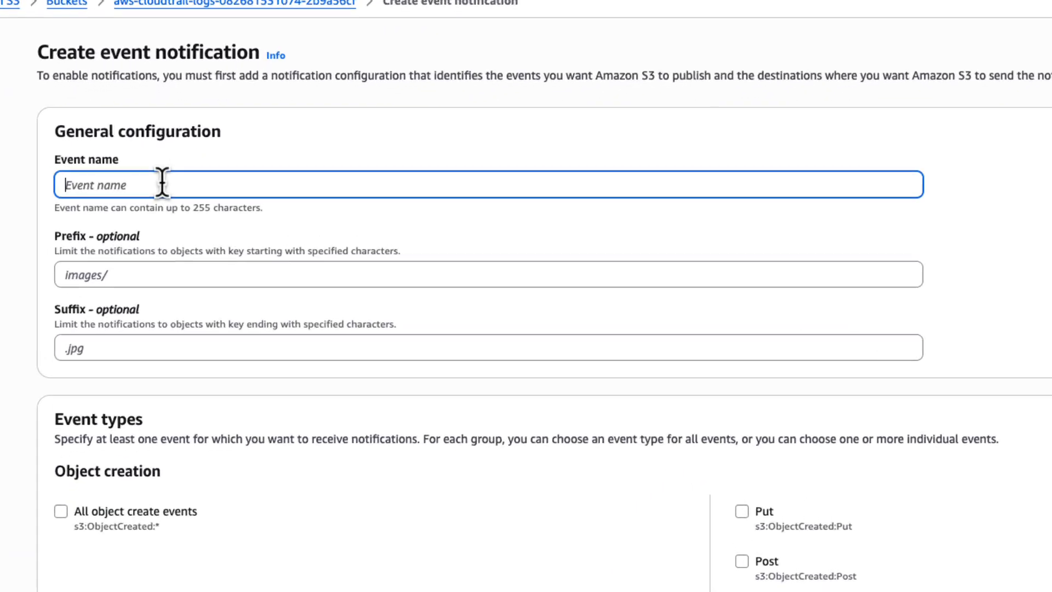
text(cloudtrail)
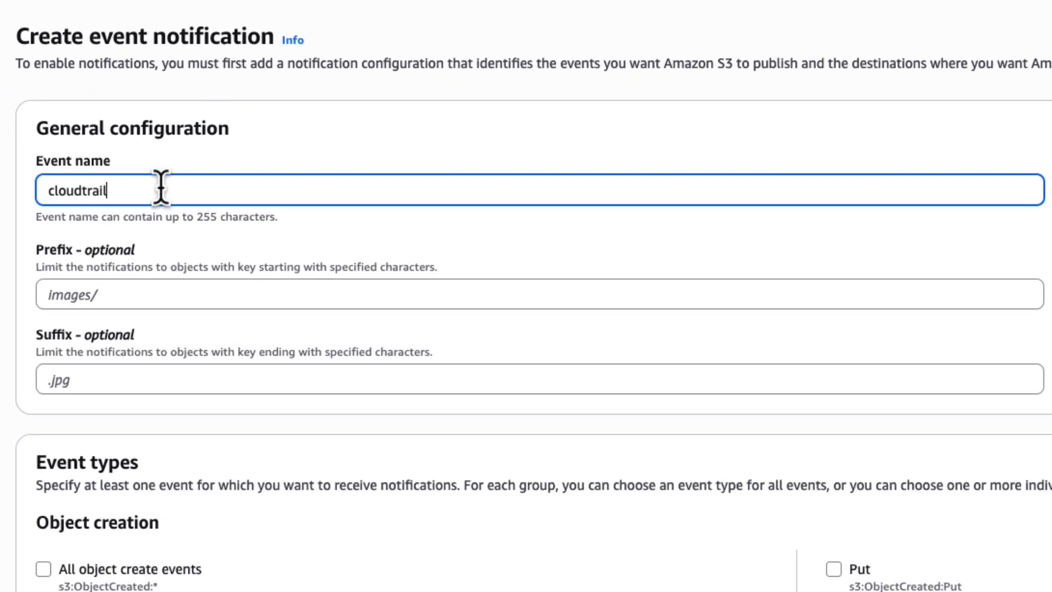
scroll(326, 292, down, 7)
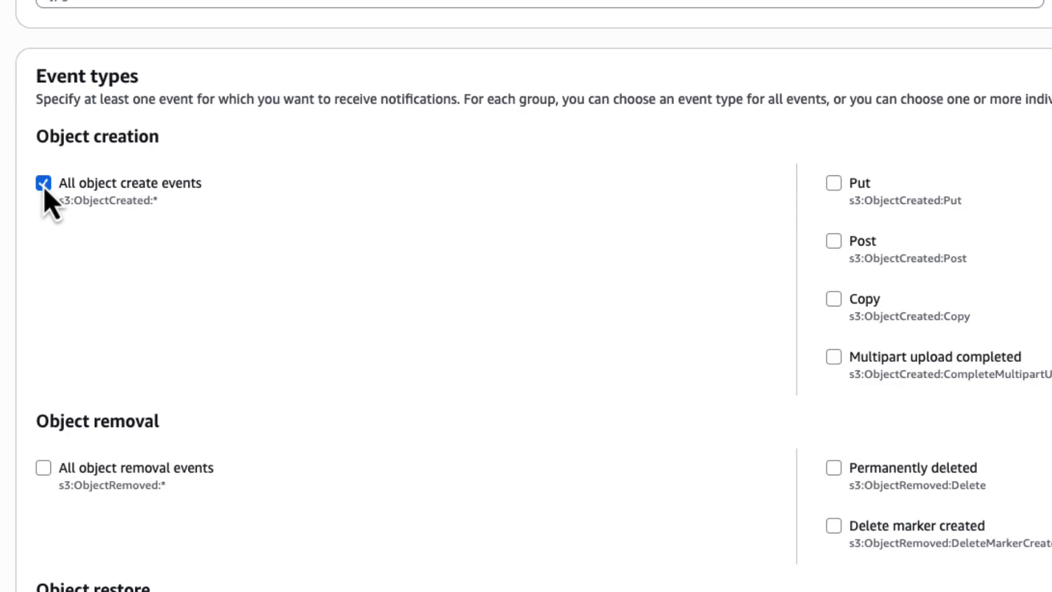
Step: Set the notification's destination to the cloudtrail SQS queue and save the event notification
scroll(322, 380, down, 10)
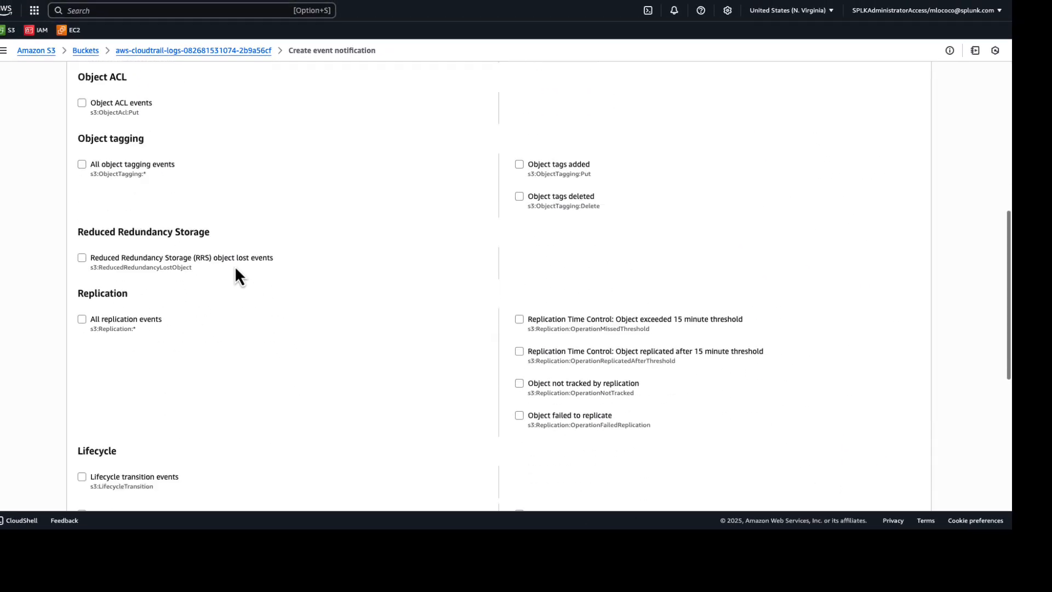
scroll(234, 266, down, 9)
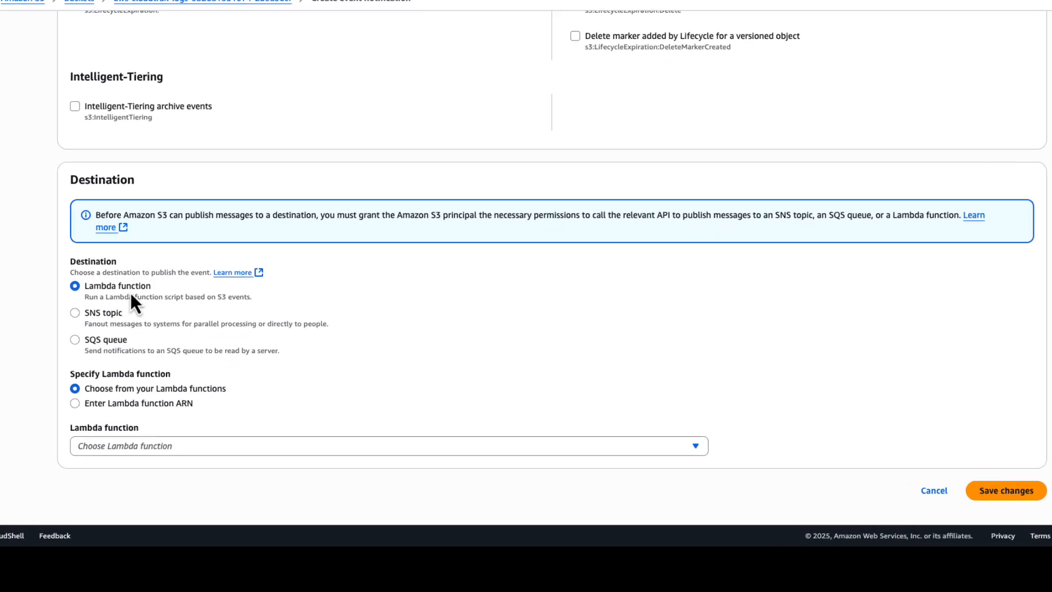
click(75, 341)
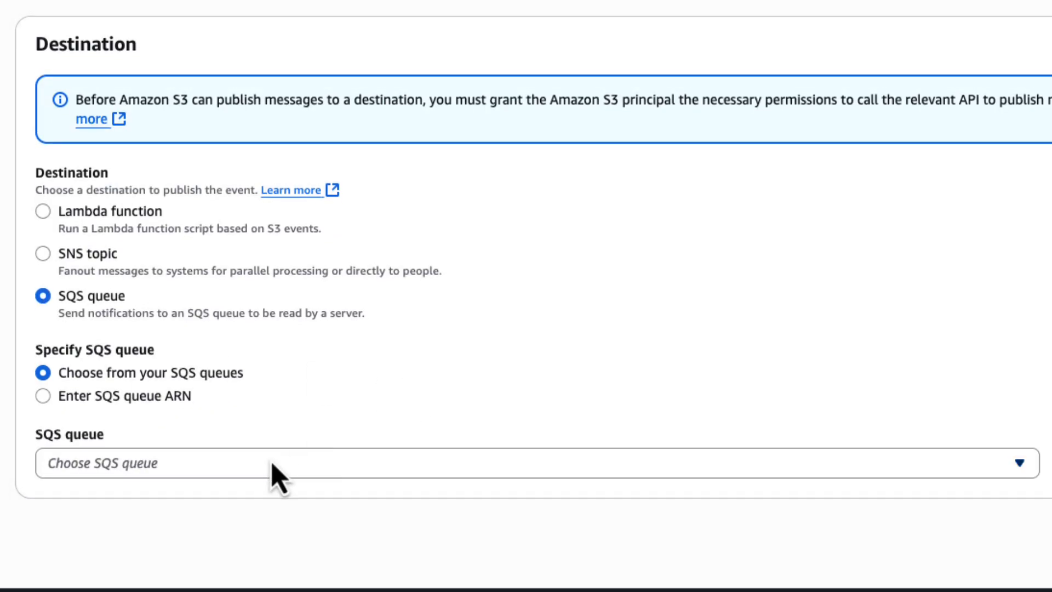
click(272, 466)
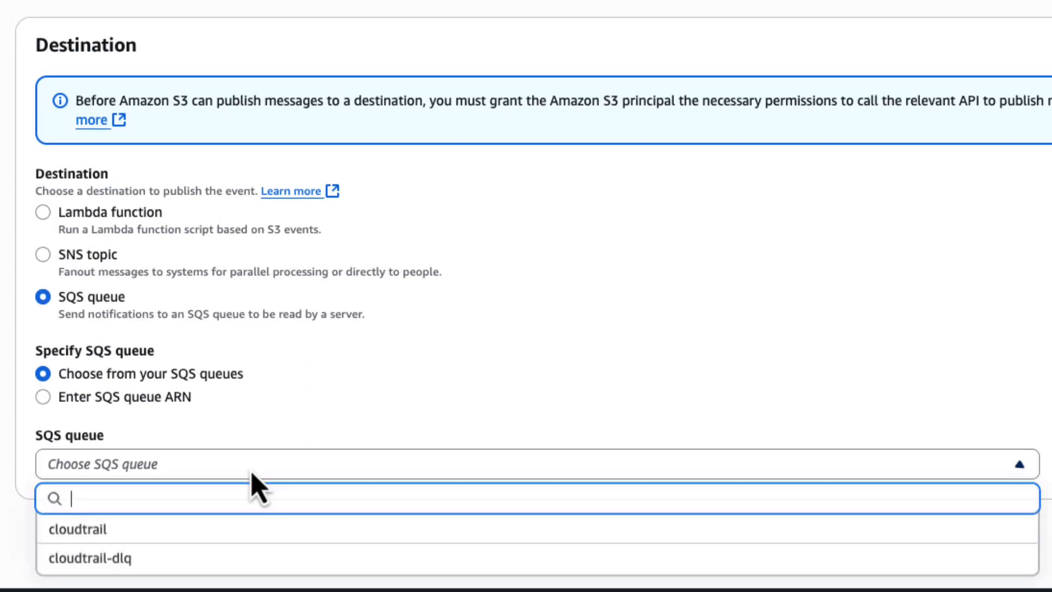
click(134, 540)
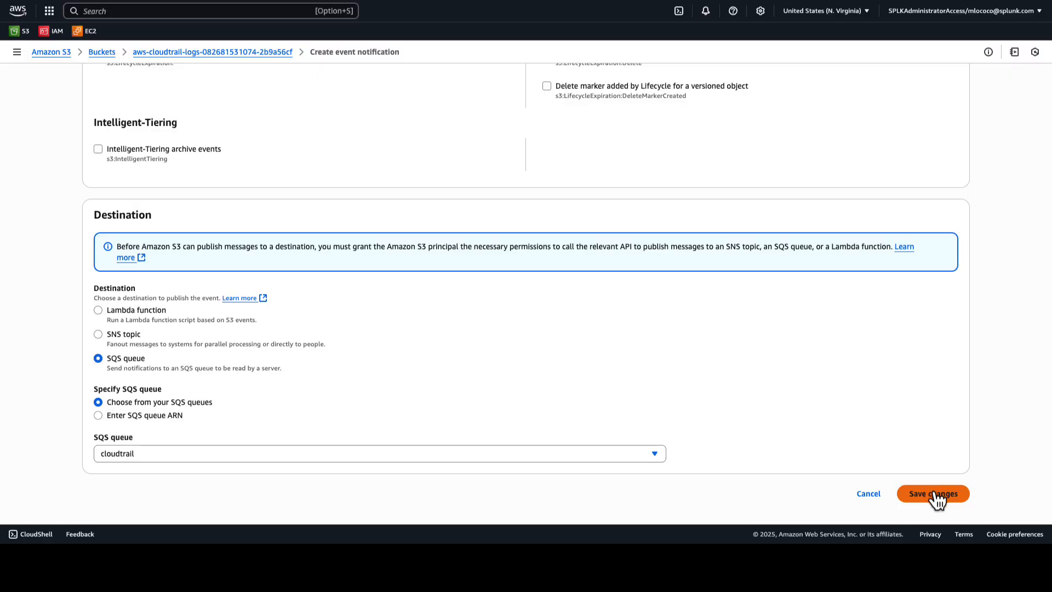
click(933, 493)
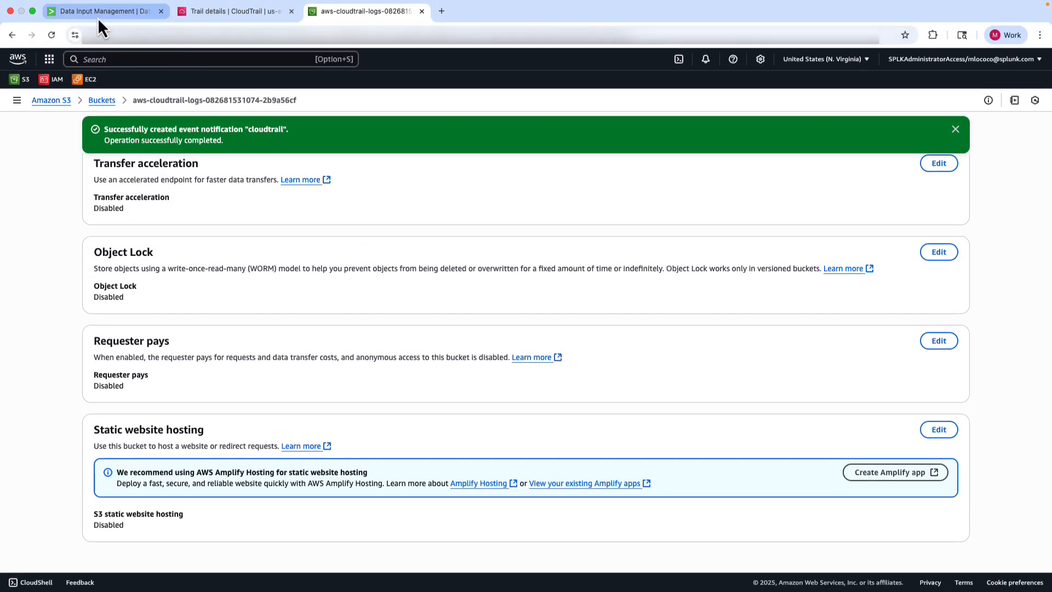
Step: Switch back to Splunk Data Manager, close the trust relationship view and review the AWS S3 onboarding prerequisites
click(100, 25)
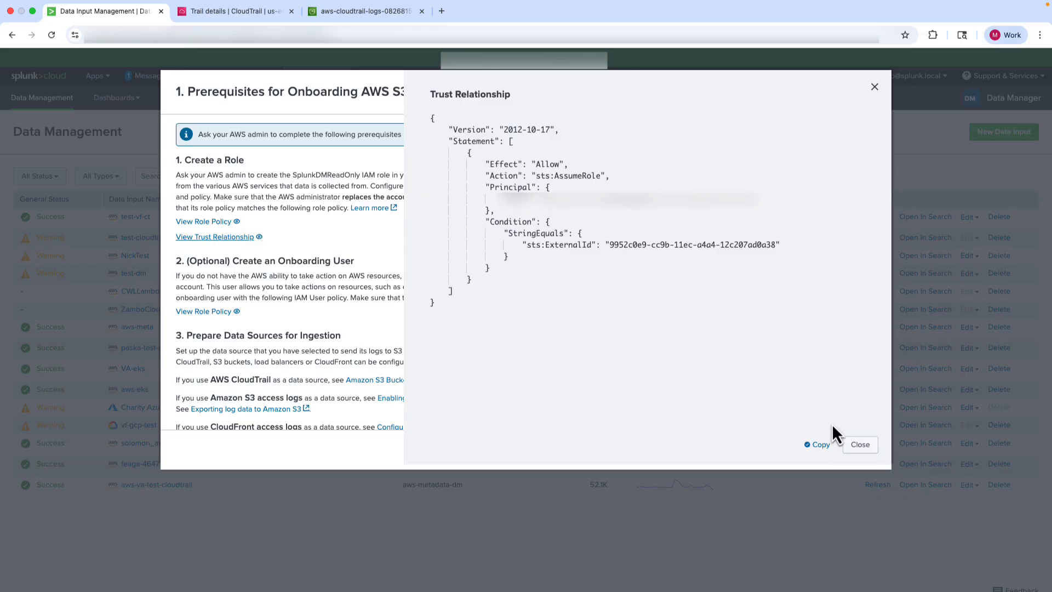
click(860, 445)
scroll(486, 298, down, 3)
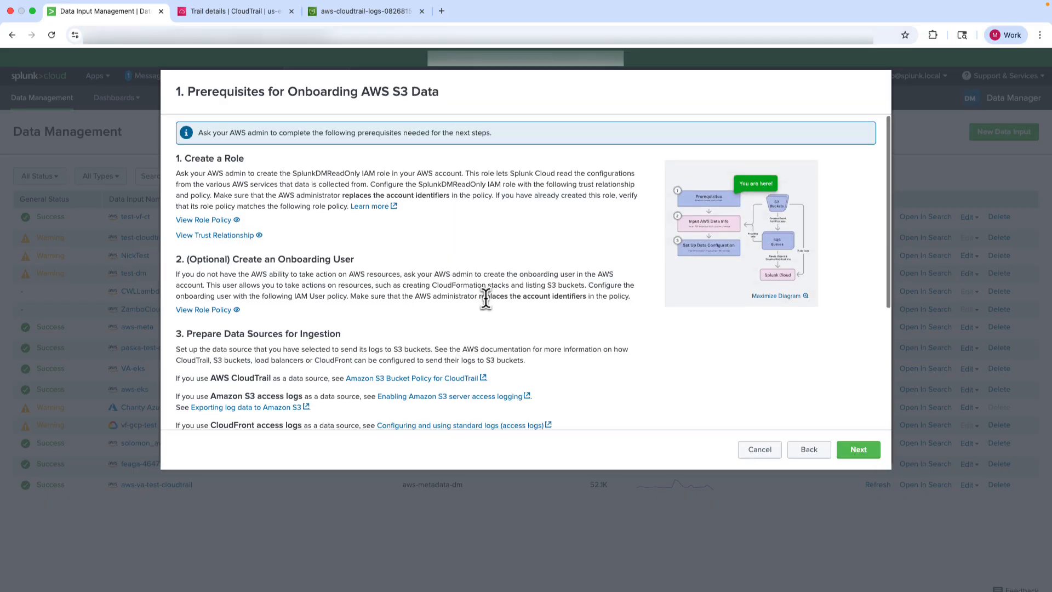
scroll(486, 298, down, 4)
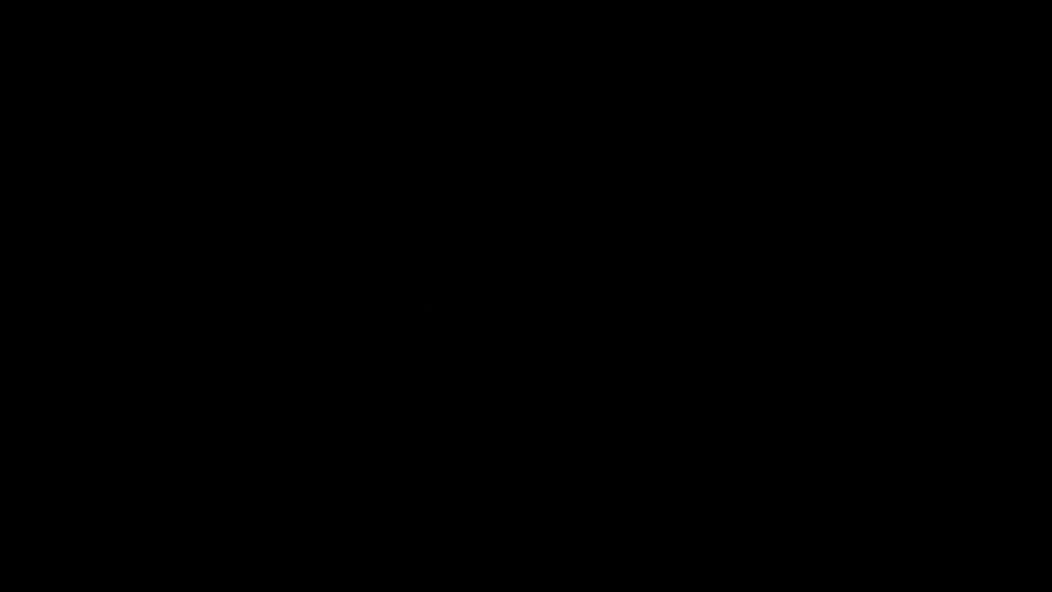